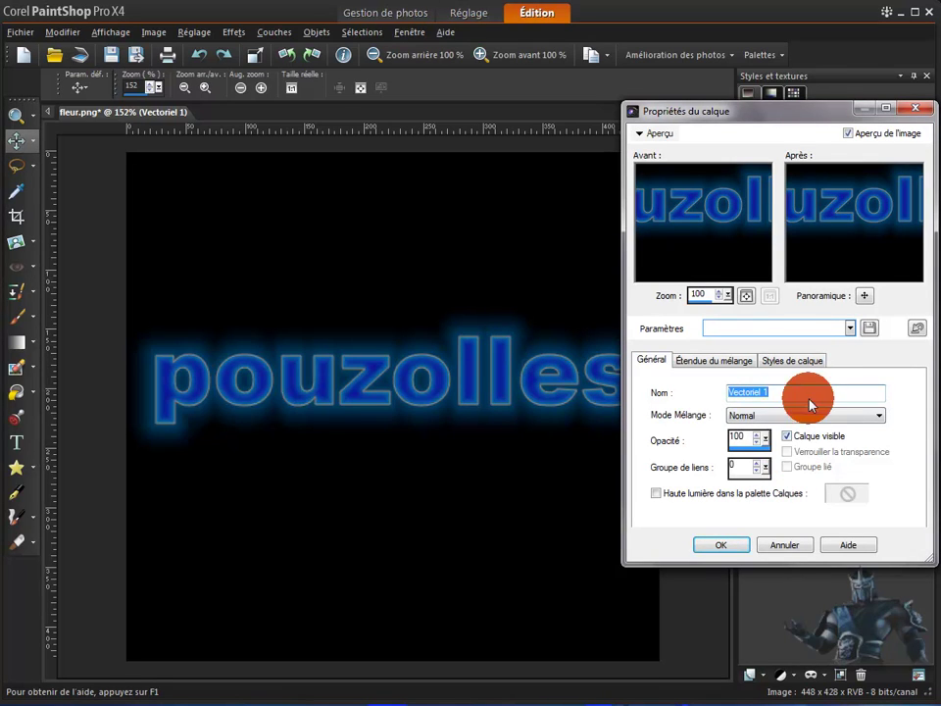
Turn off the Lueur interne style of the Vectoriel 1 text layer, leaving Lueur externe and Calque enabled
click(798, 360)
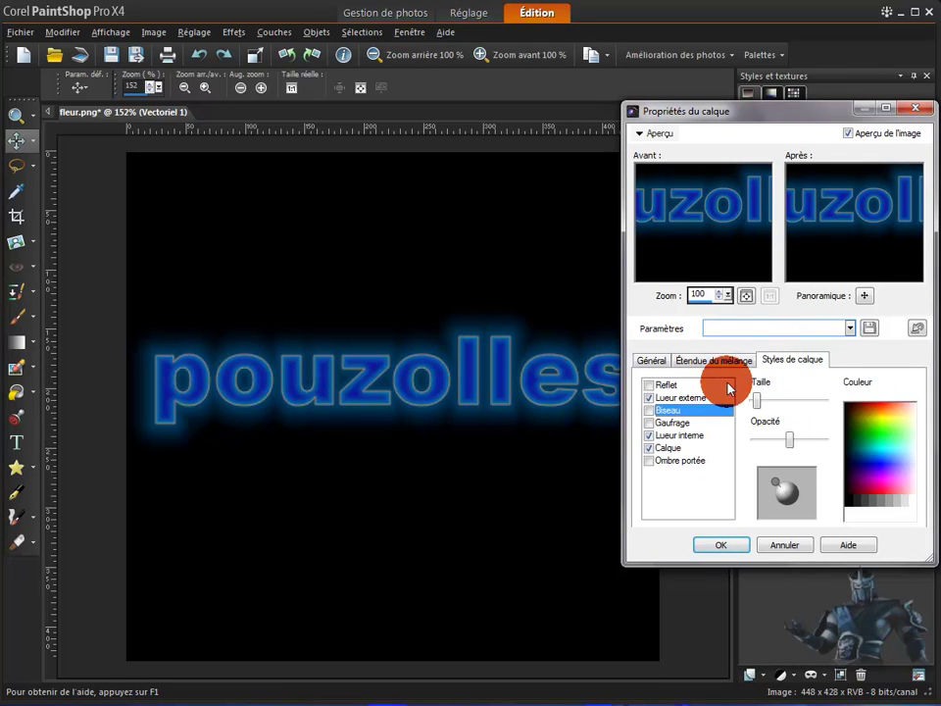
click(650, 437)
click(648, 448)
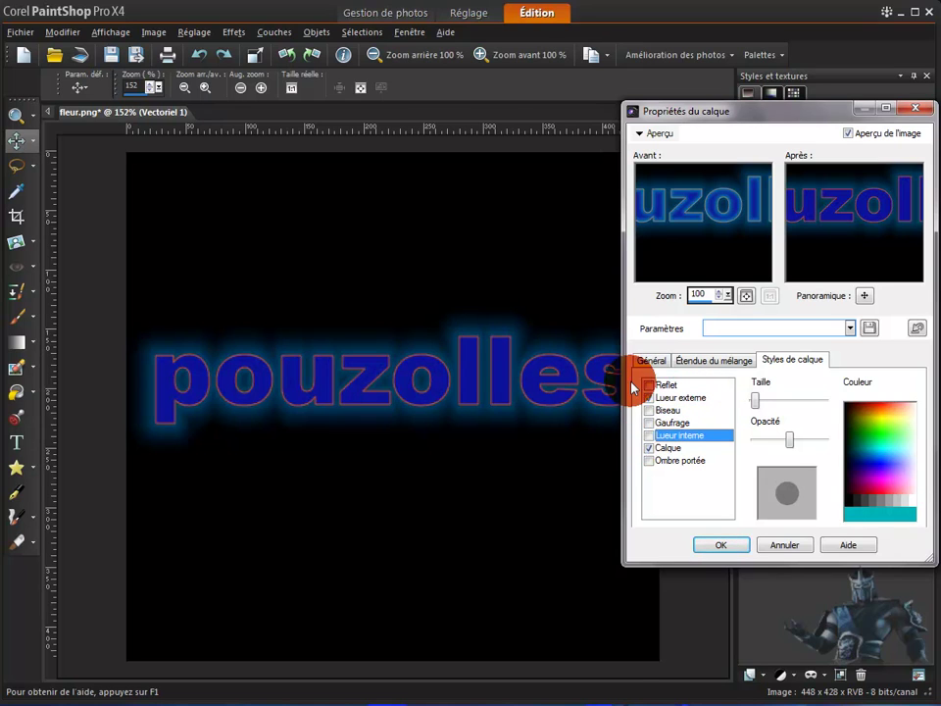
click(649, 434)
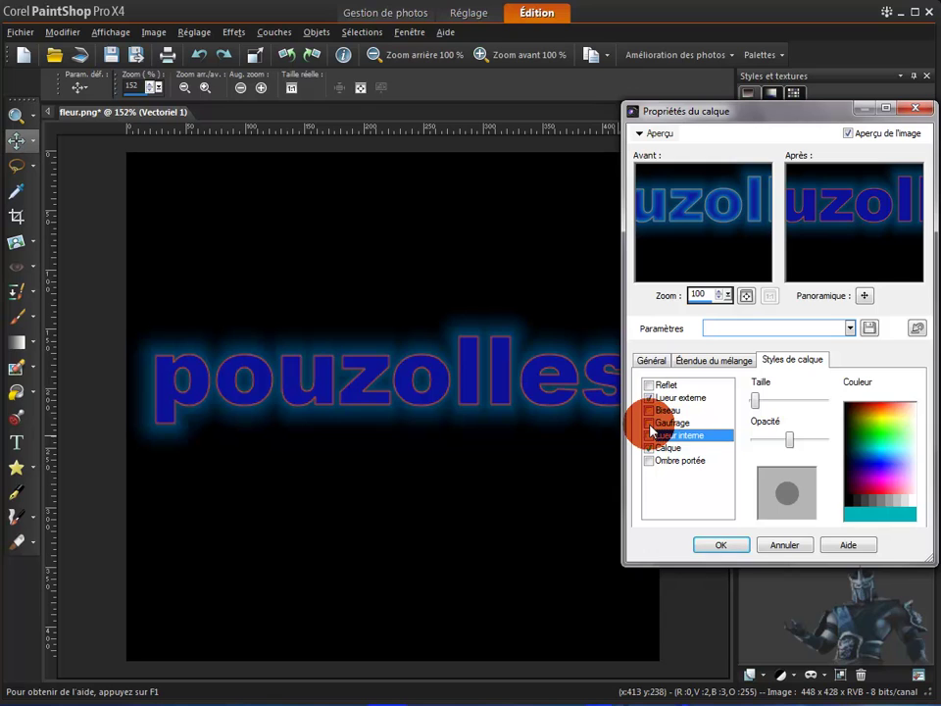
Try the Gaufrage style on the text with a larger size, slightly higher opacity and light from the lower left
click(649, 423)
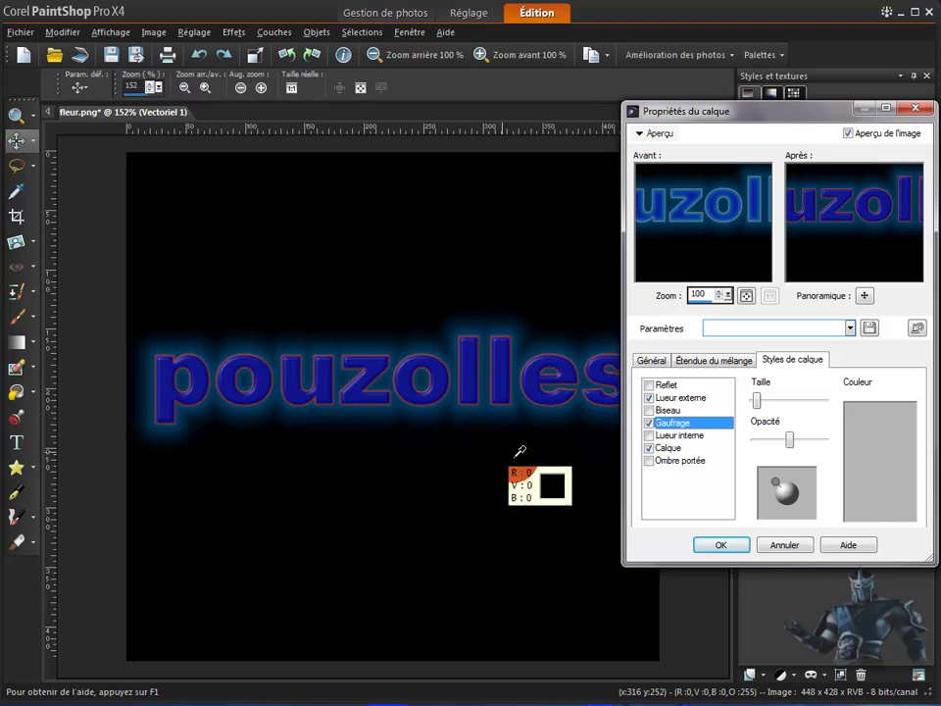
click(704, 416)
drag(753, 398, 788, 404)
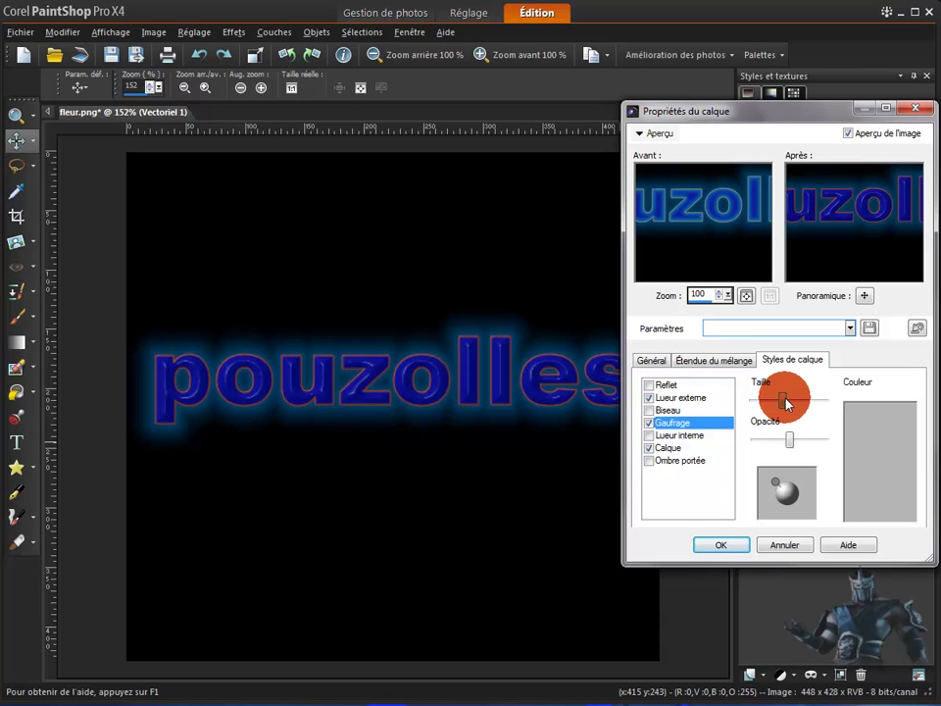
drag(787, 403, 783, 400)
click(792, 442)
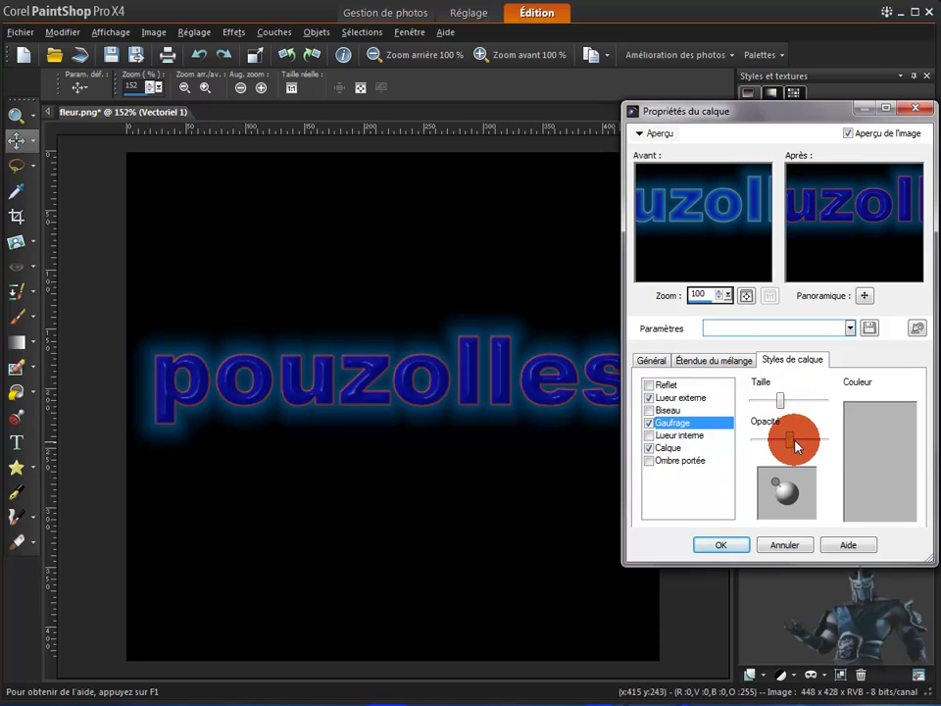
drag(792, 447, 768, 504)
click(776, 483)
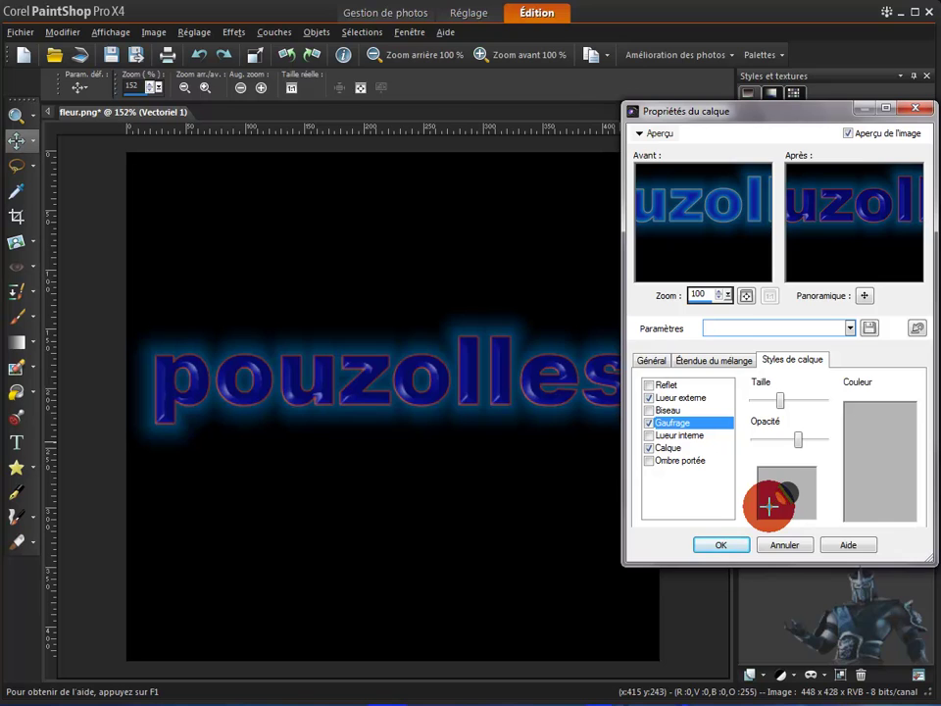
drag(769, 504, 863, 384)
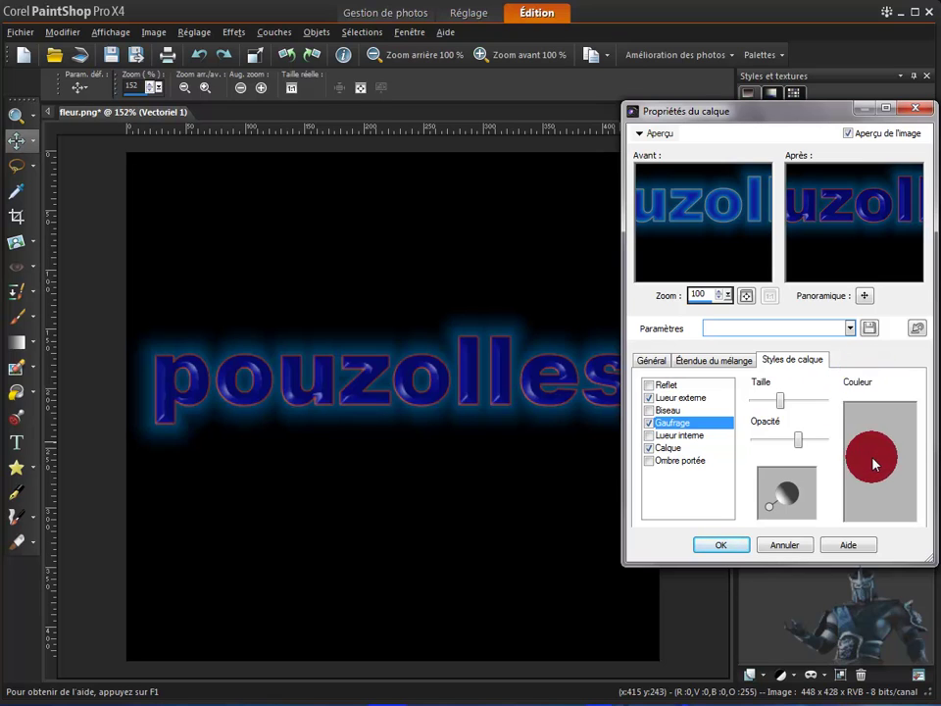
click(648, 433)
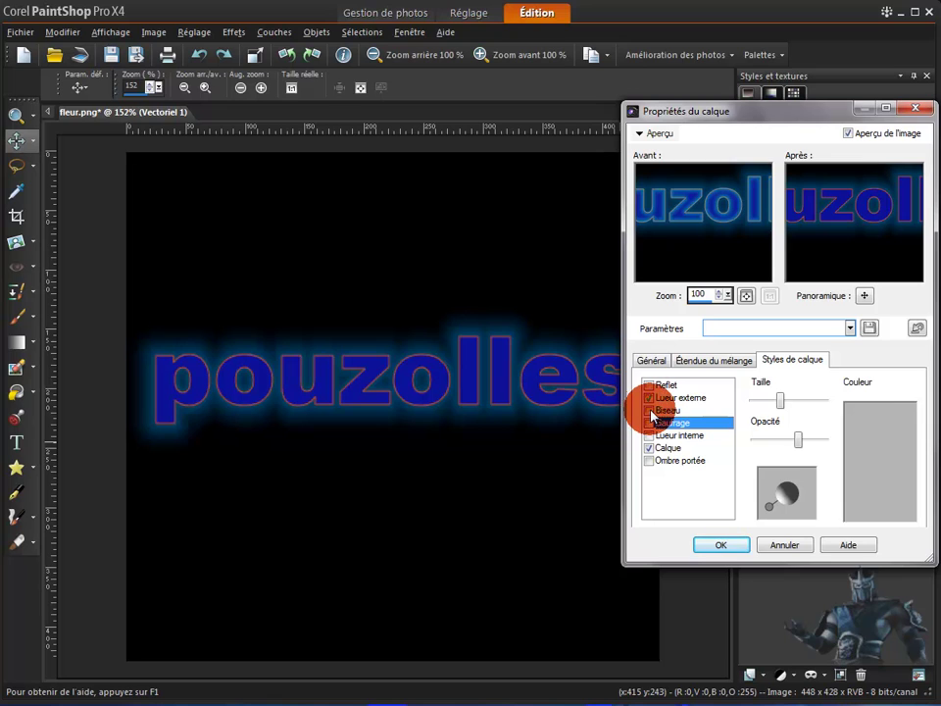
Enable the Biseau style on the text with a size near the maximum and a reduced opacity
click(653, 411)
click(649, 410)
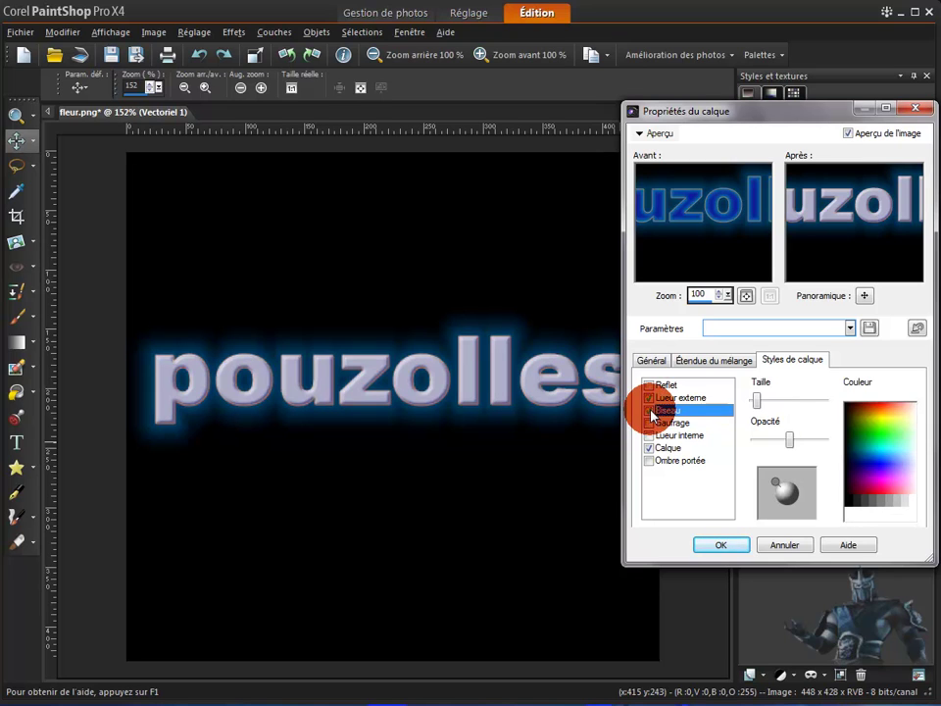
click(757, 400)
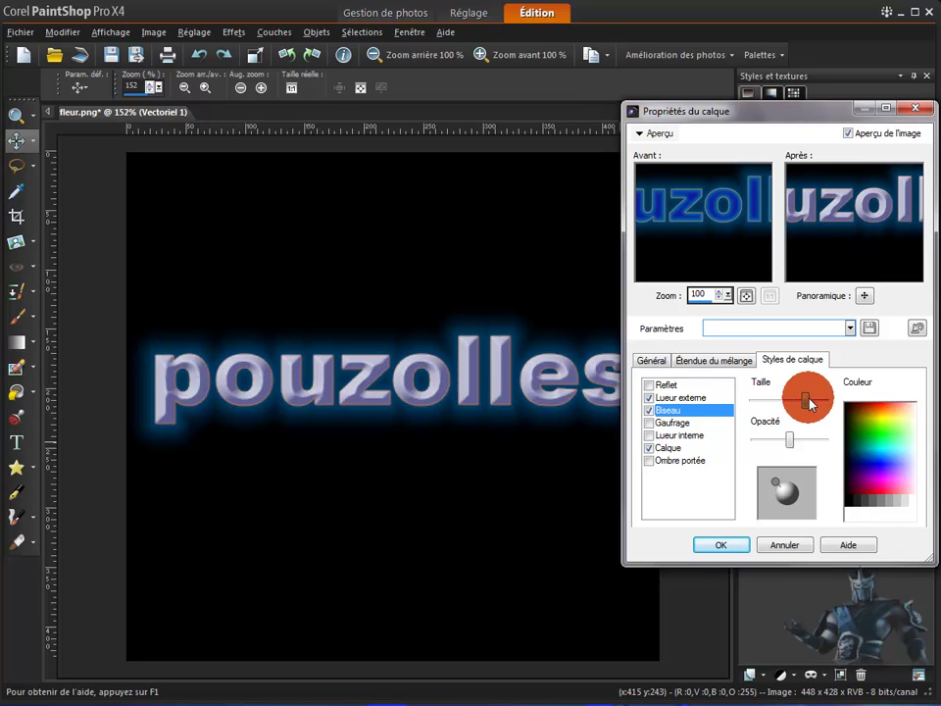
drag(809, 402, 821, 402)
click(792, 443)
drag(794, 447, 779, 444)
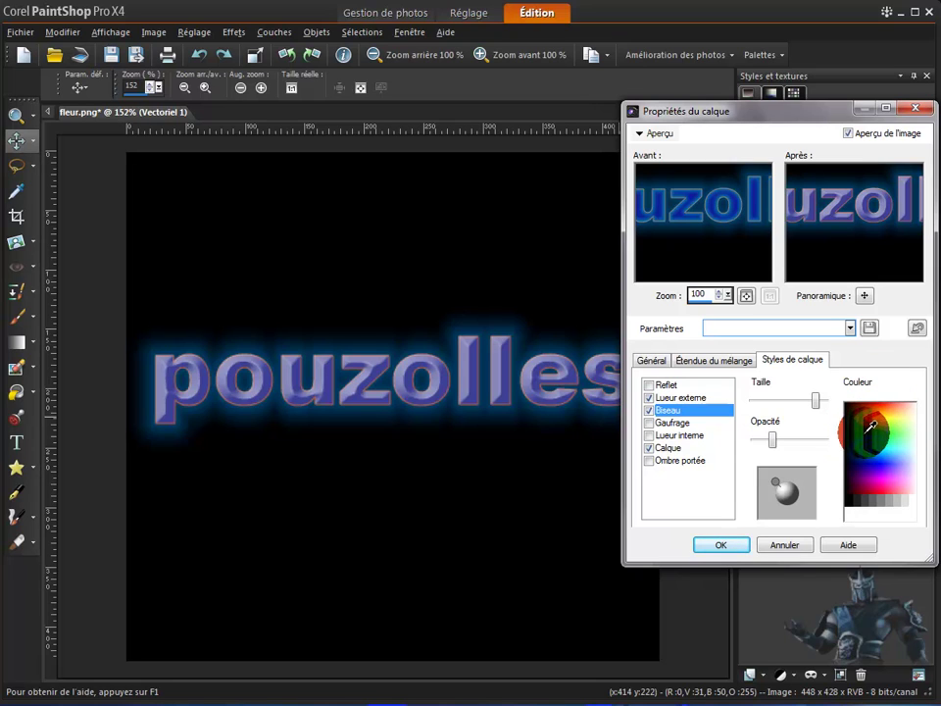
Try yellow, several greens, dark red, pink and magenta as the bevel colour of the text
click(890, 410)
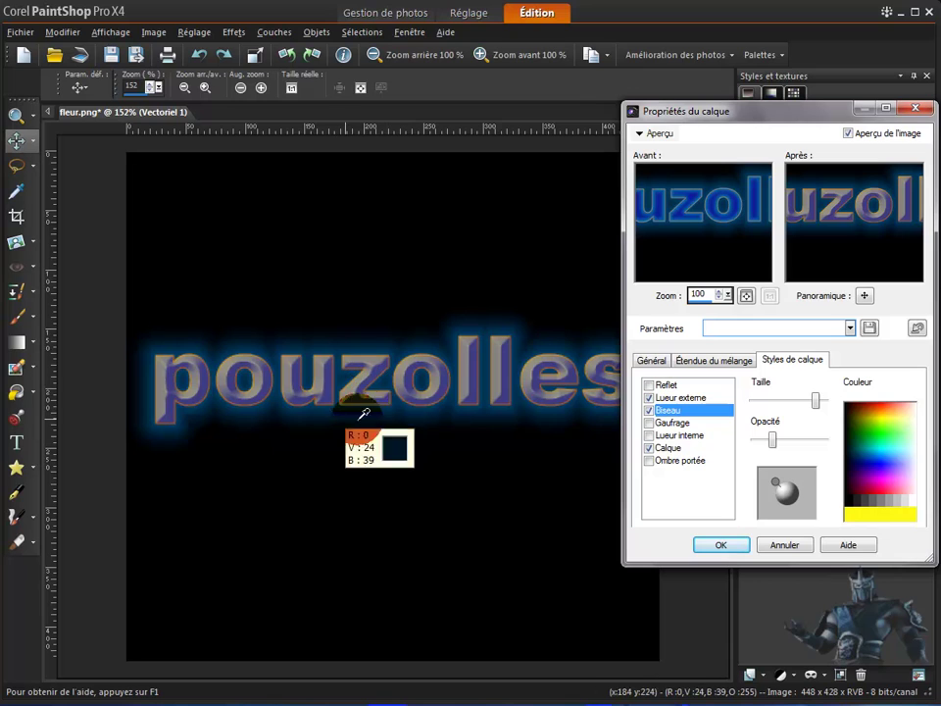
click(869, 426)
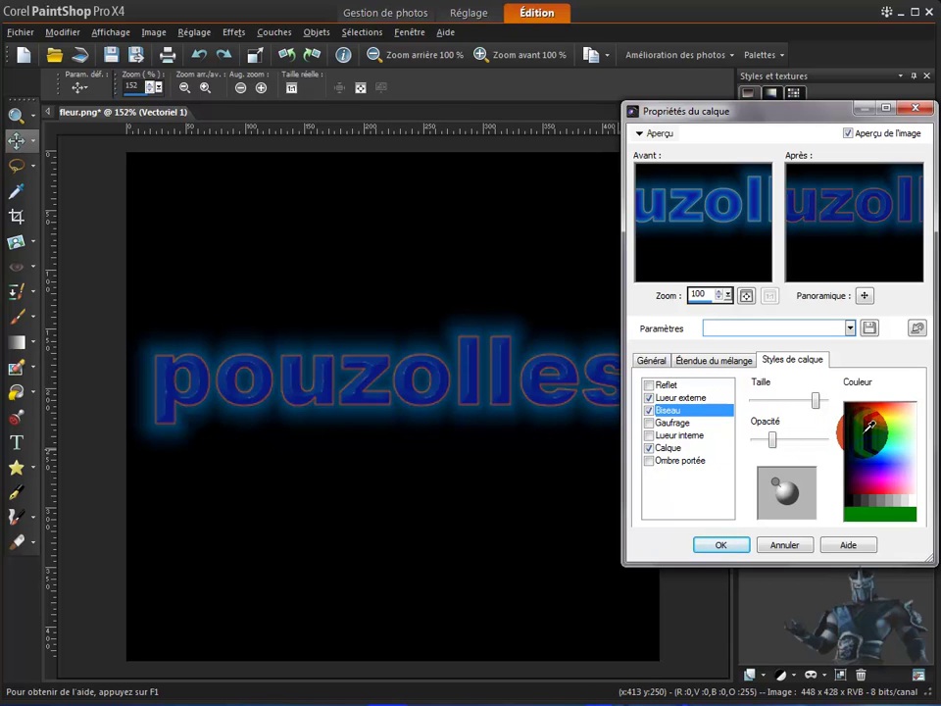
click(883, 424)
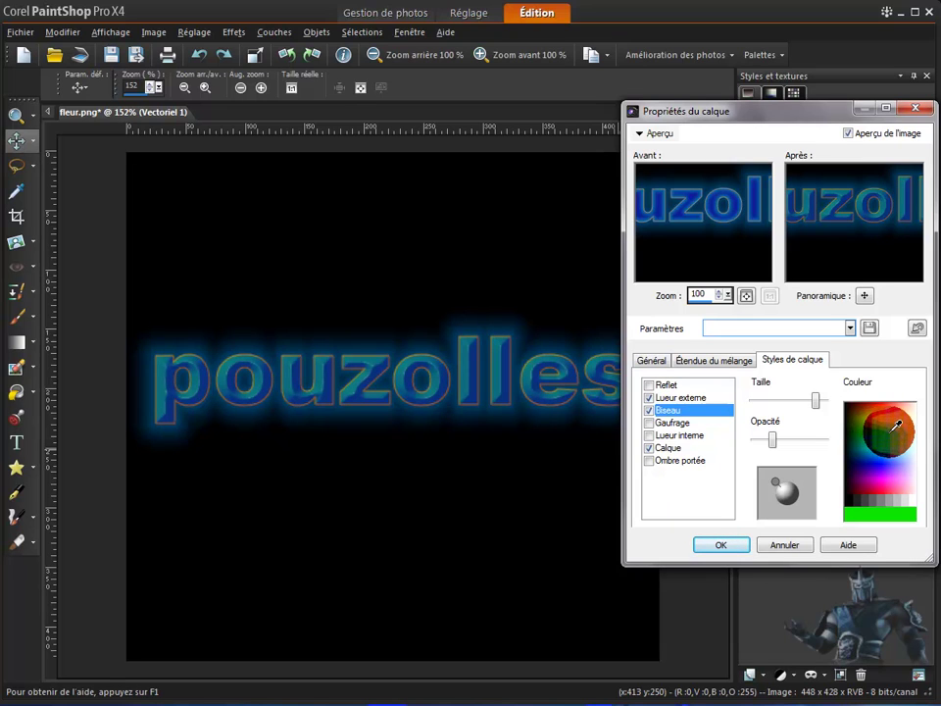
click(901, 424)
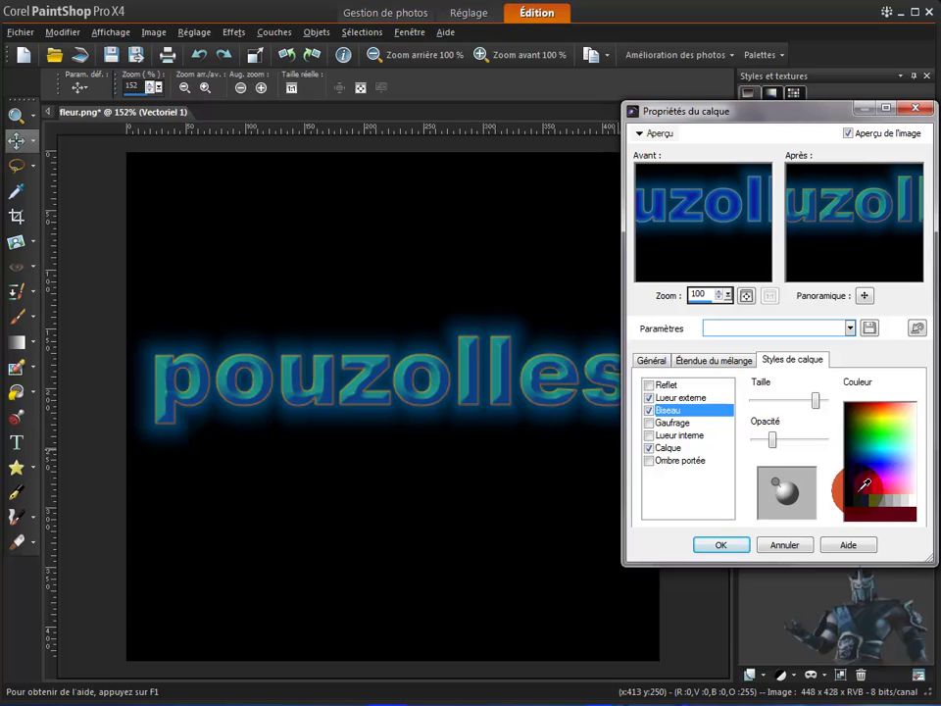
click(865, 485)
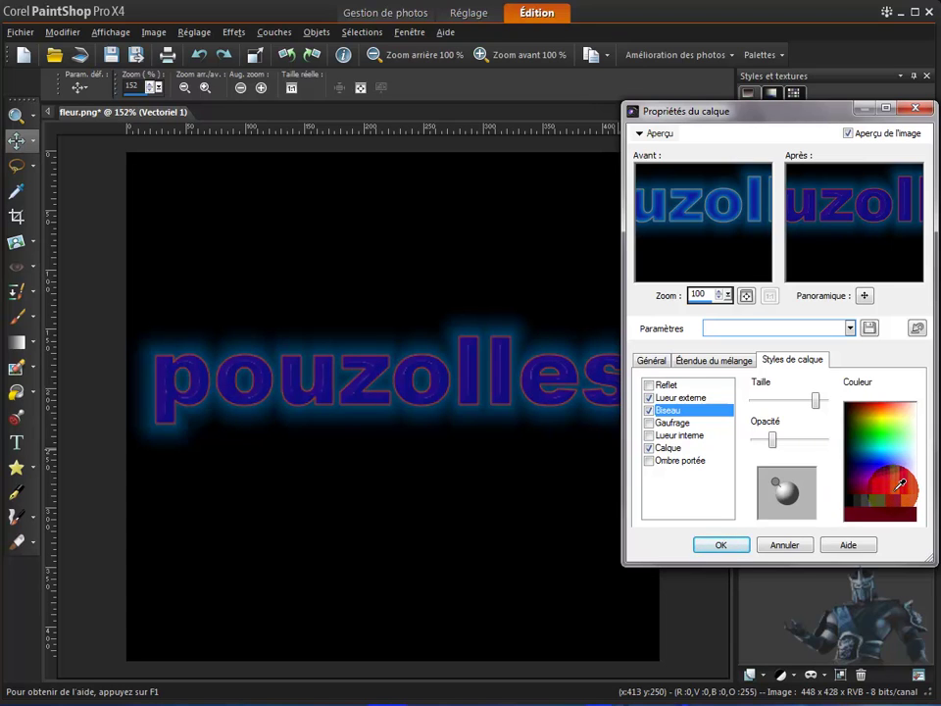
click(900, 485)
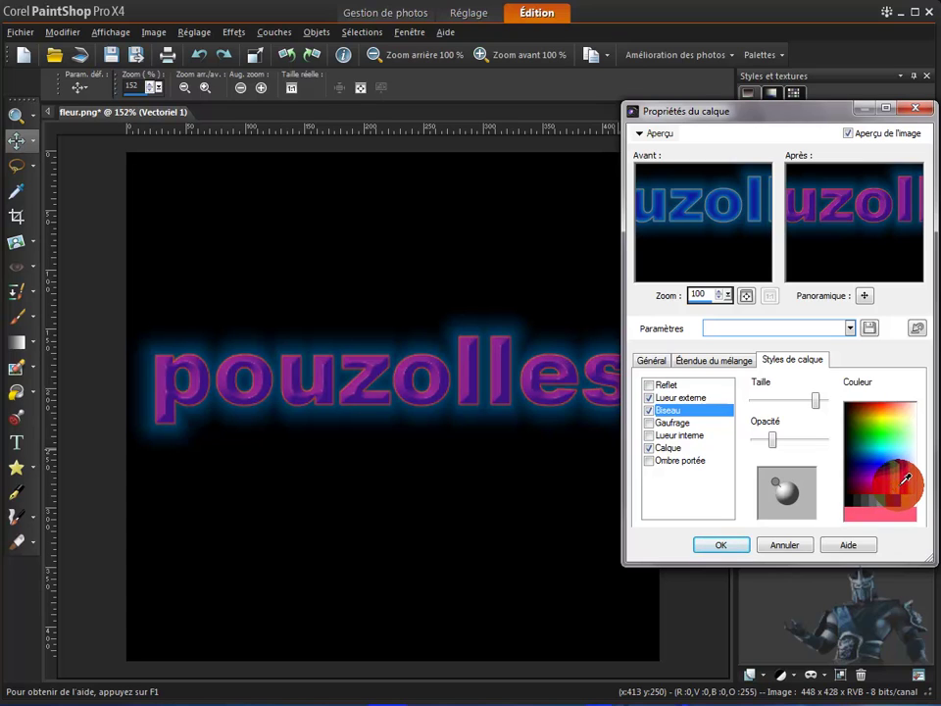
click(902, 472)
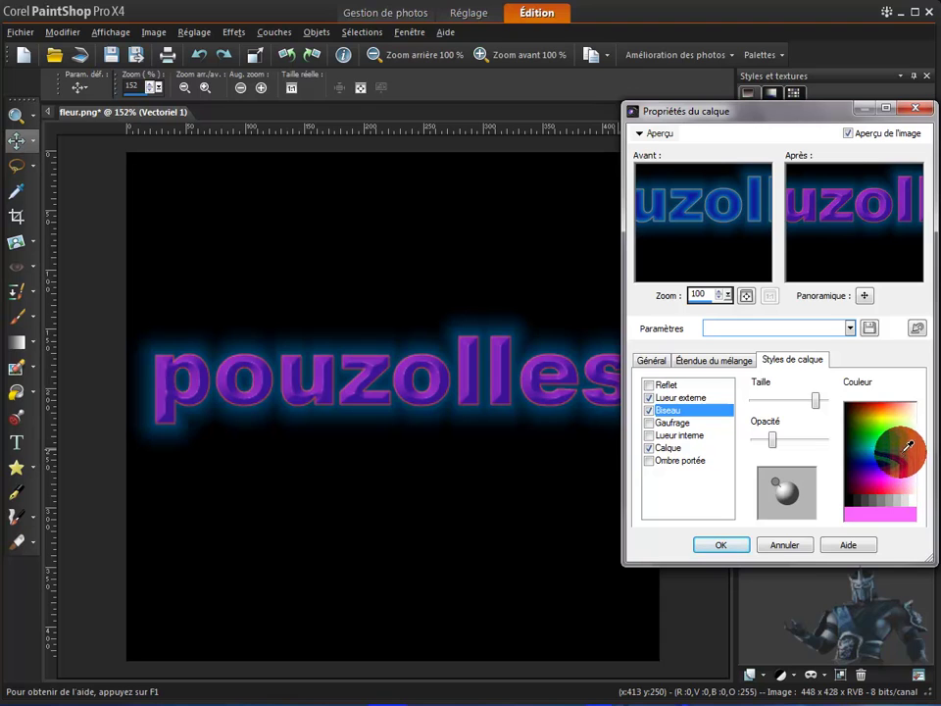
Set the bevel colour to light cyan with light from the lower right, and apply the layer styles
click(905, 443)
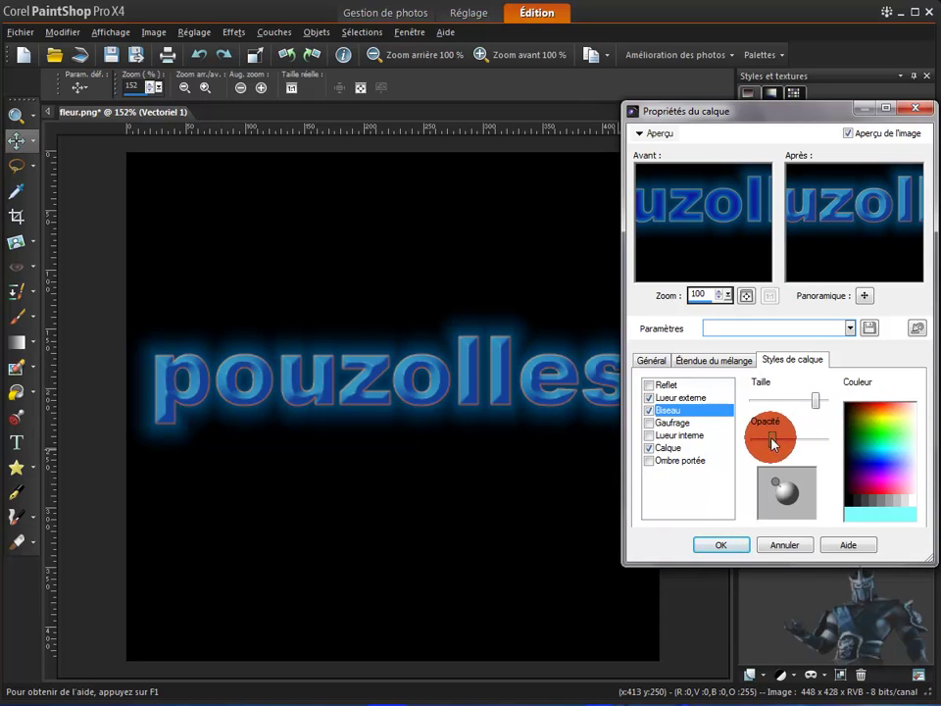
mouse_move(773, 481)
mouse_down()
mouse_move(807, 482)
mouse_move(807, 503)
mouse_up()
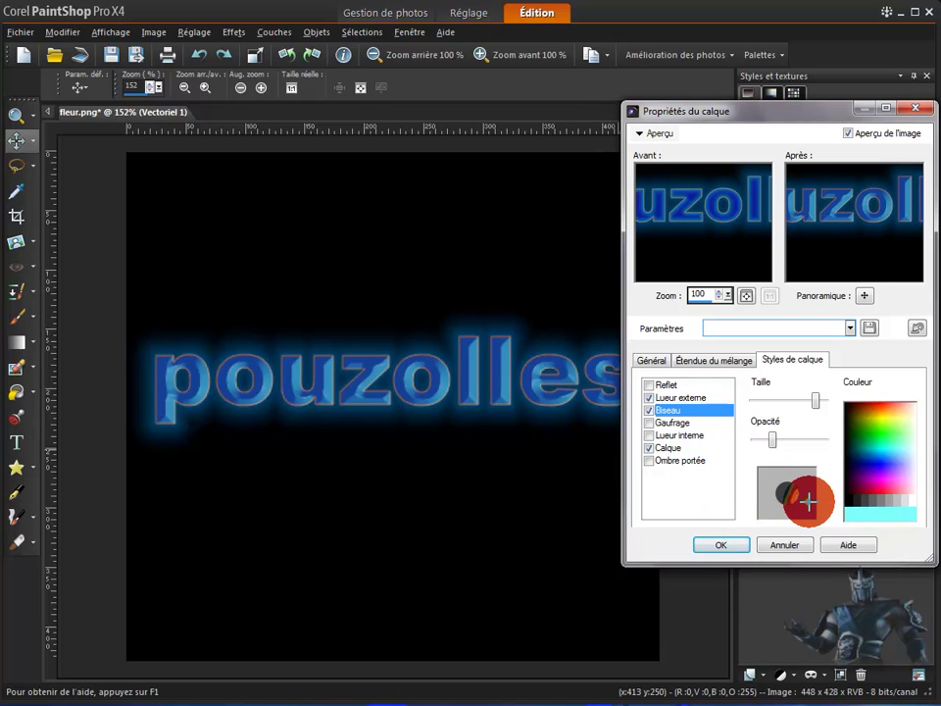
click(731, 544)
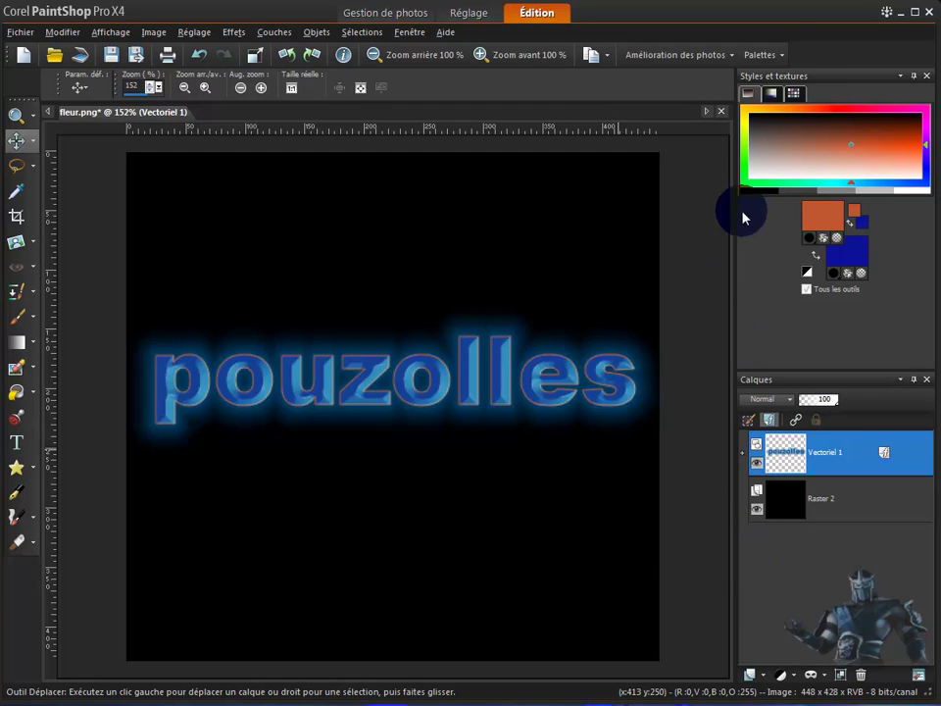
Open the lily photo 77088645_o.jpg from the Organiseur, close the Organiseur and enlarge the photo to 30 %
click(781, 56)
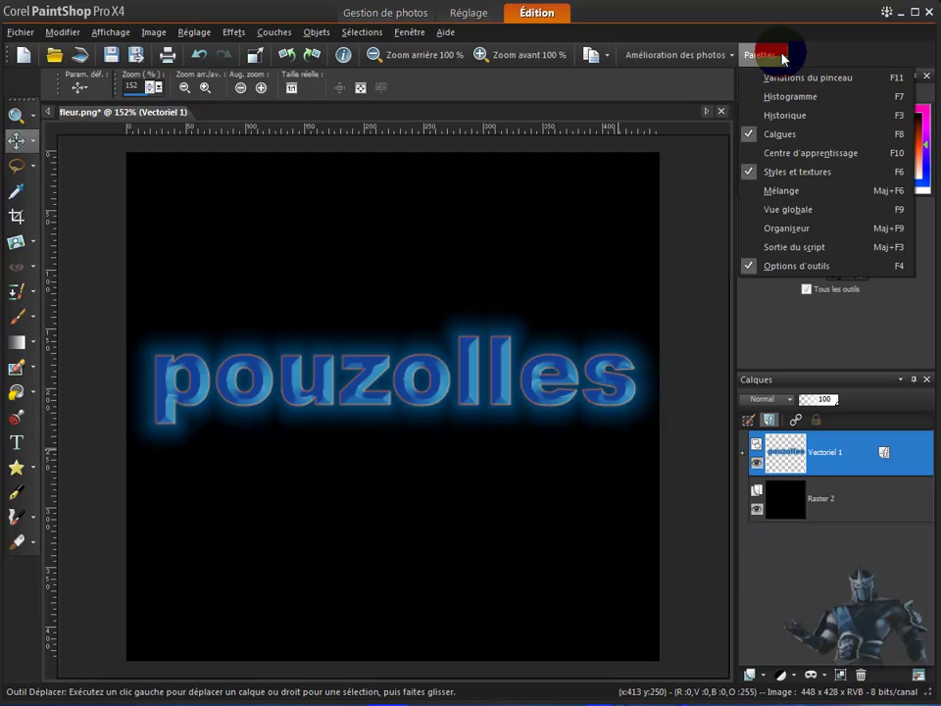
click(784, 229)
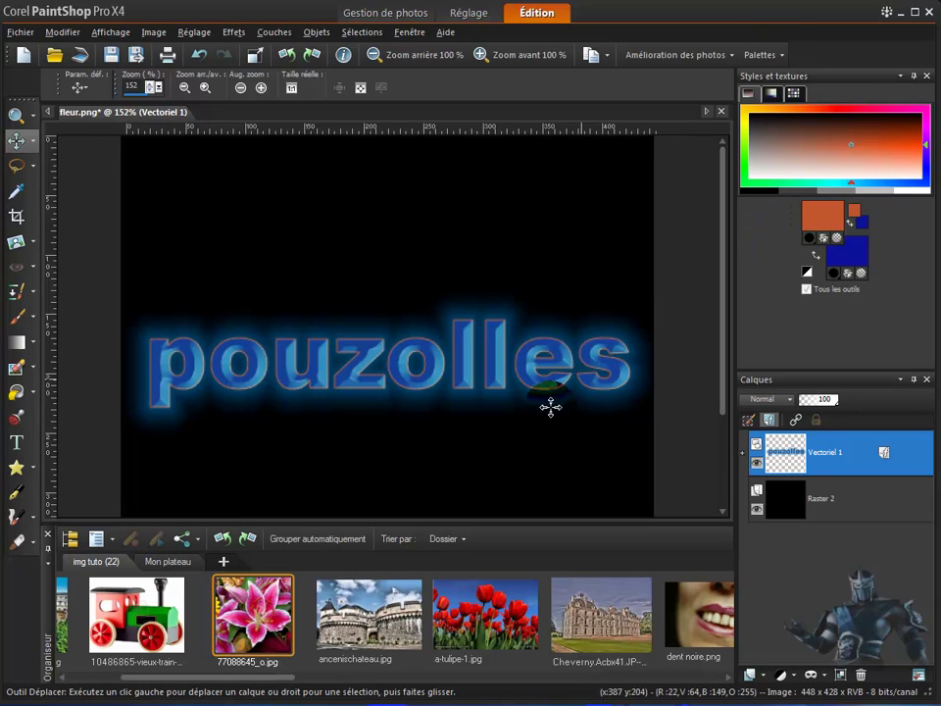
double_click(266, 629)
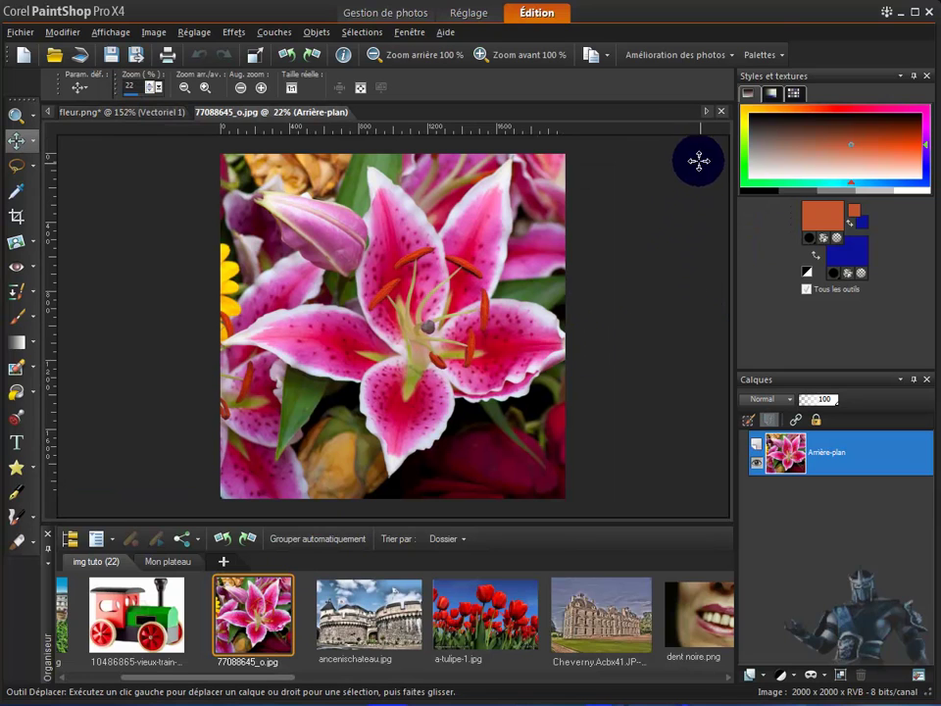
click(45, 533)
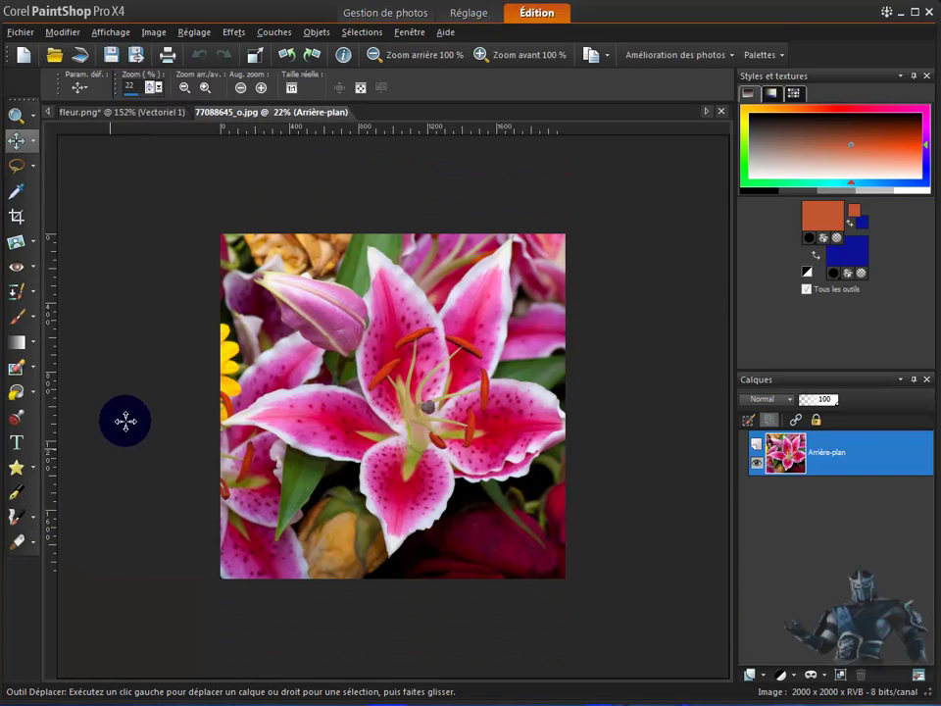
click(515, 55)
click(515, 55)
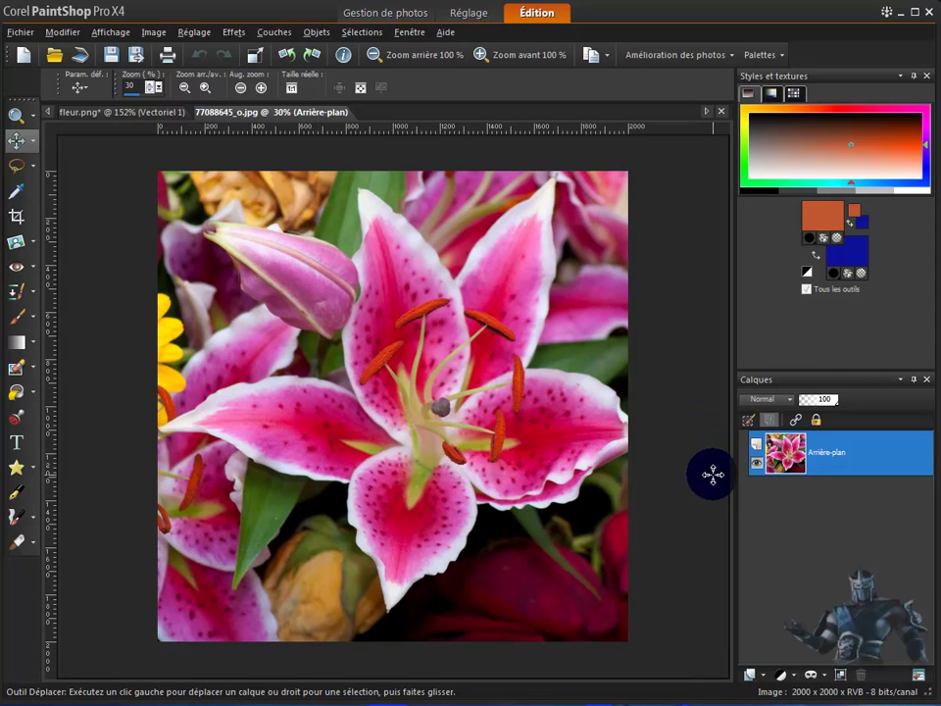
Try the Gaufrage style at a medium size on the lily photo's layer, and close the photo
click(790, 466)
double_click(790, 461)
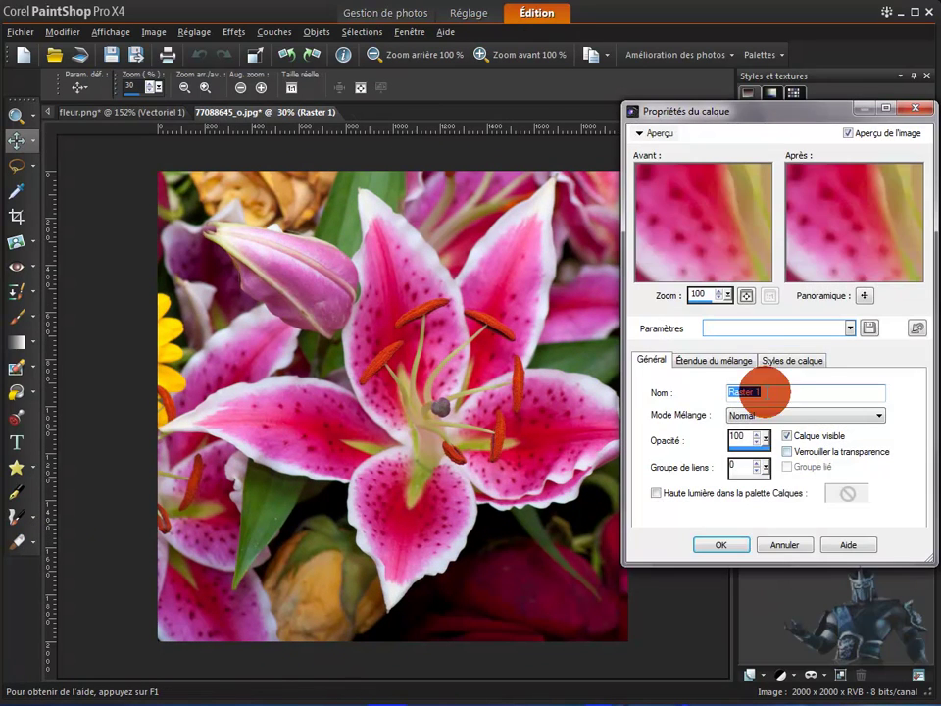
click(790, 360)
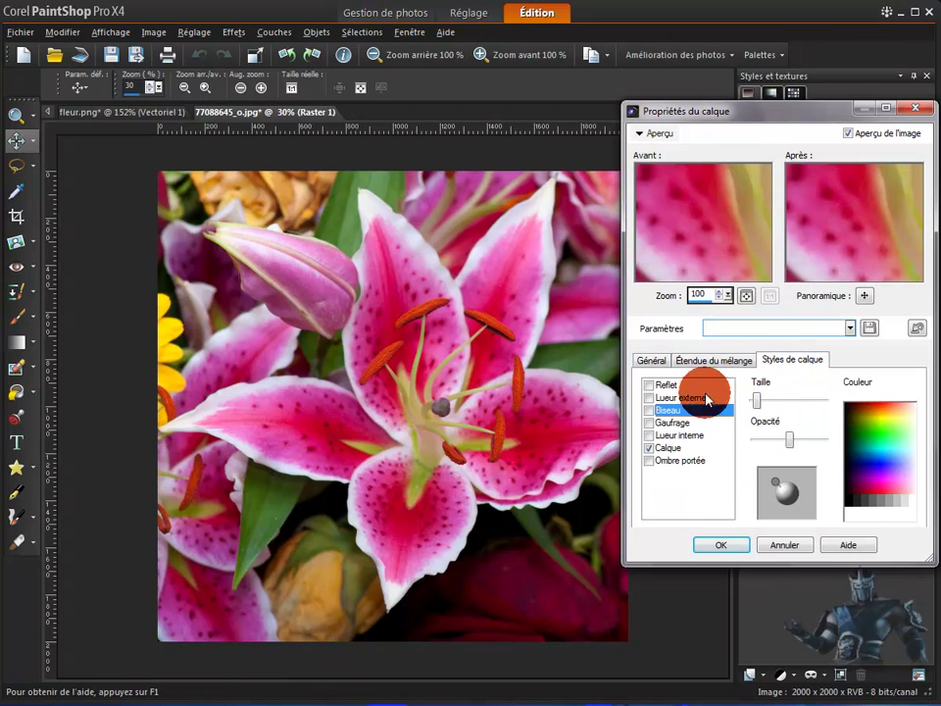
click(650, 424)
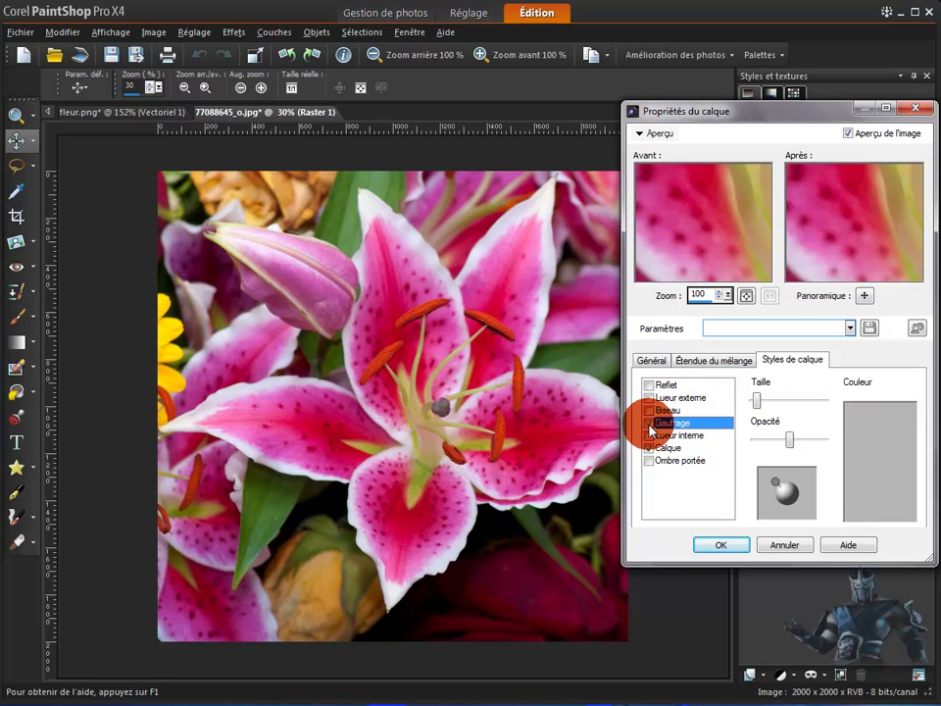
click(649, 424)
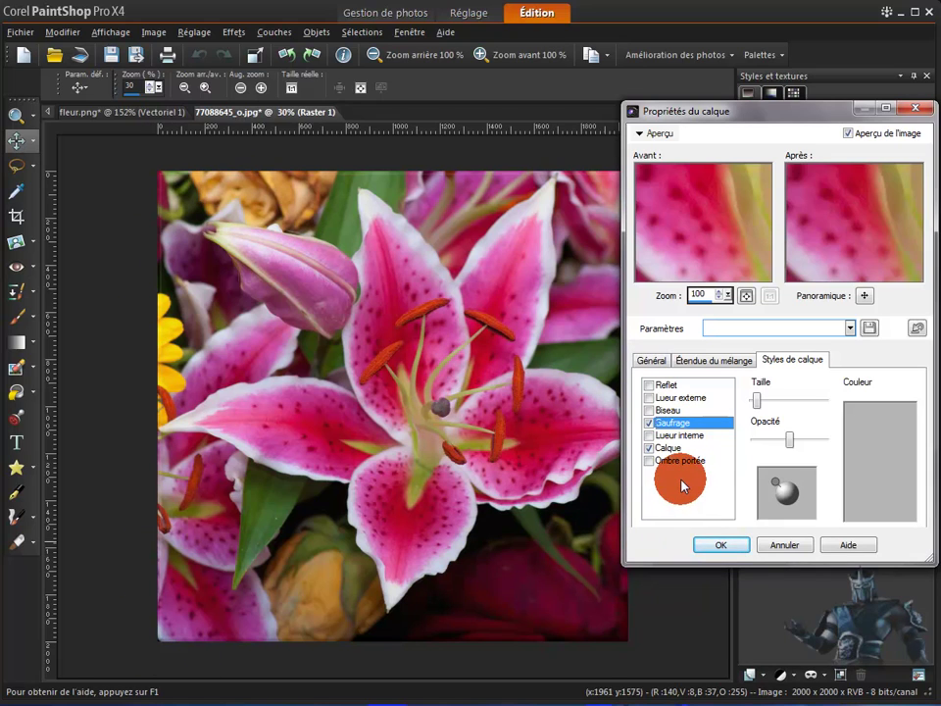
mouse_move(757, 400)
mouse_down()
mouse_move(794, 406)
mouse_move(774, 399)
mouse_move(745, 408)
mouse_up()
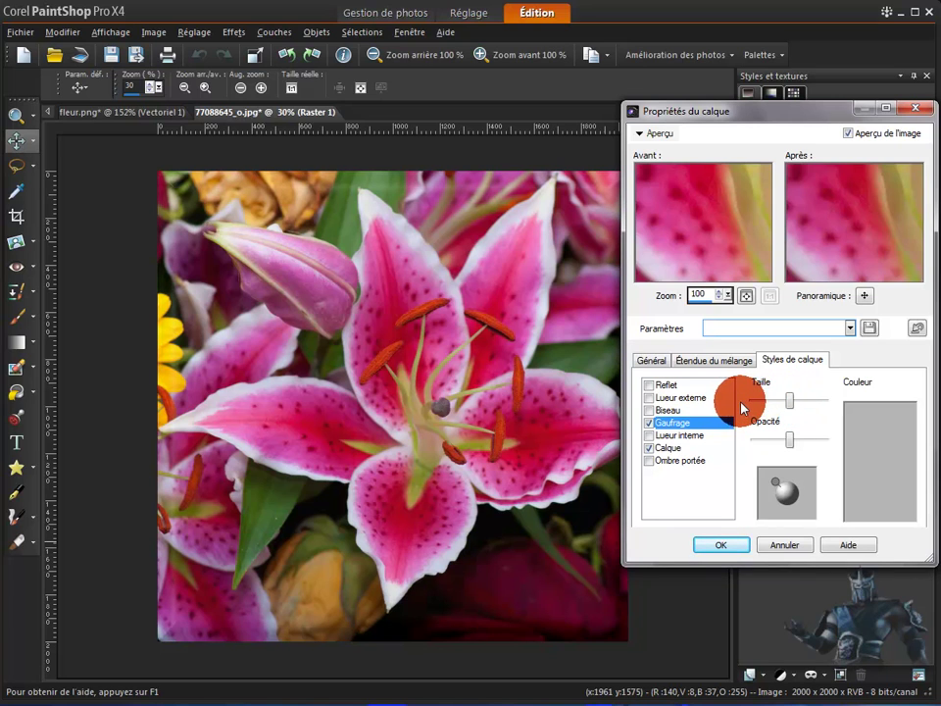
click(785, 545)
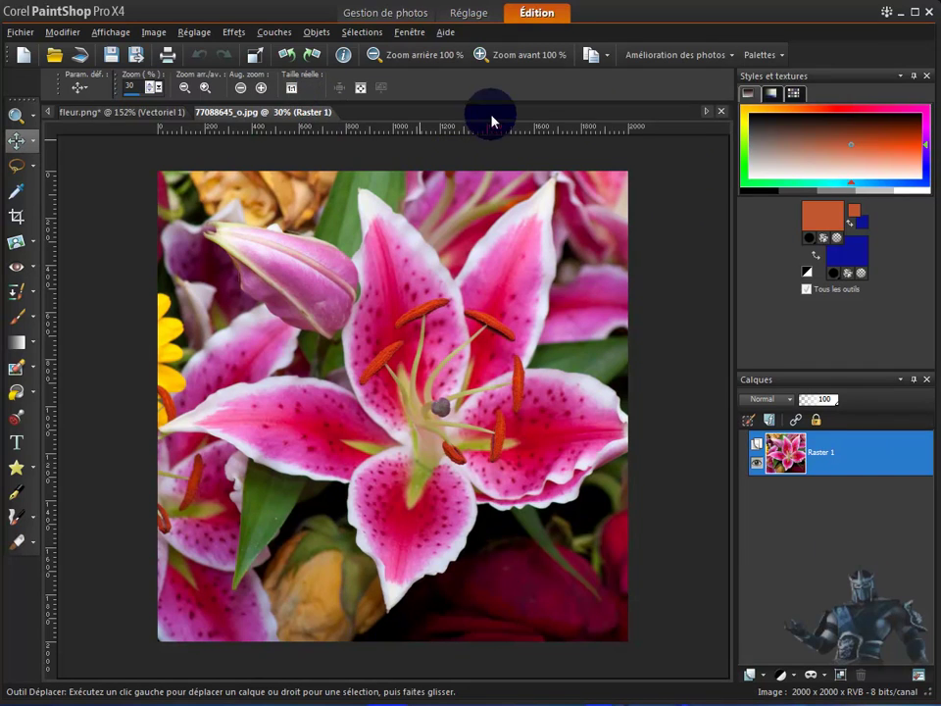
click(721, 114)
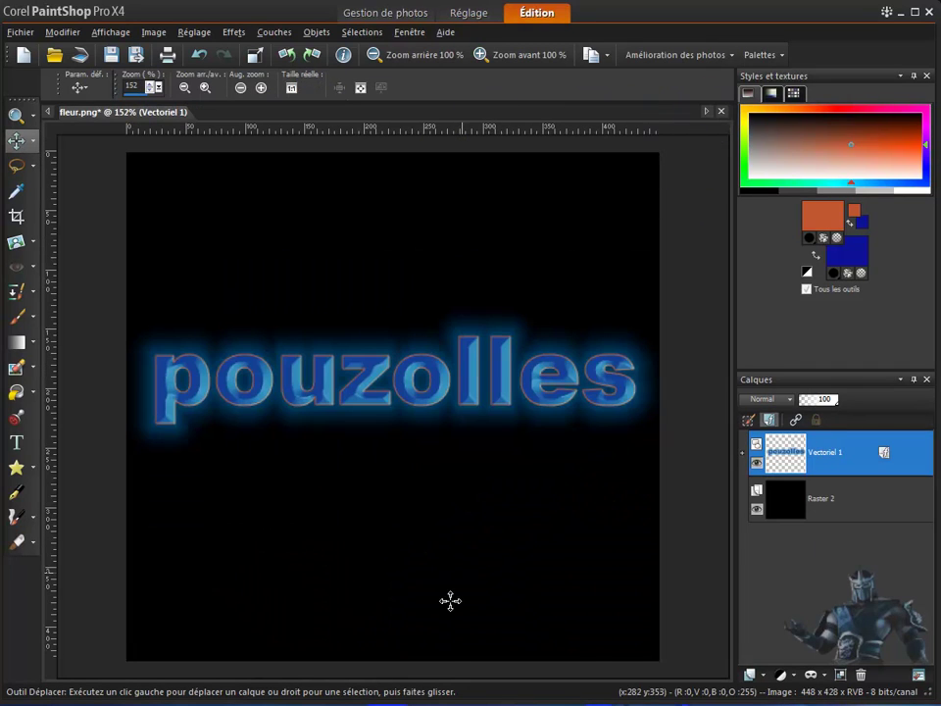
Show the Organiseur and select the red hibiscus image fleur.png in the img tuto folder
click(756, 53)
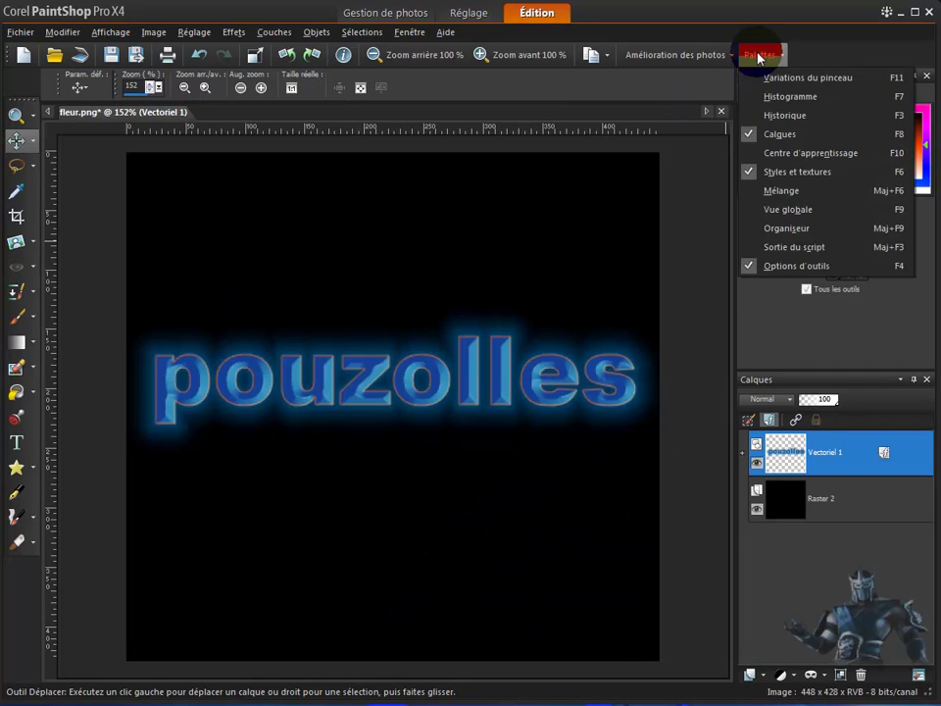
click(777, 229)
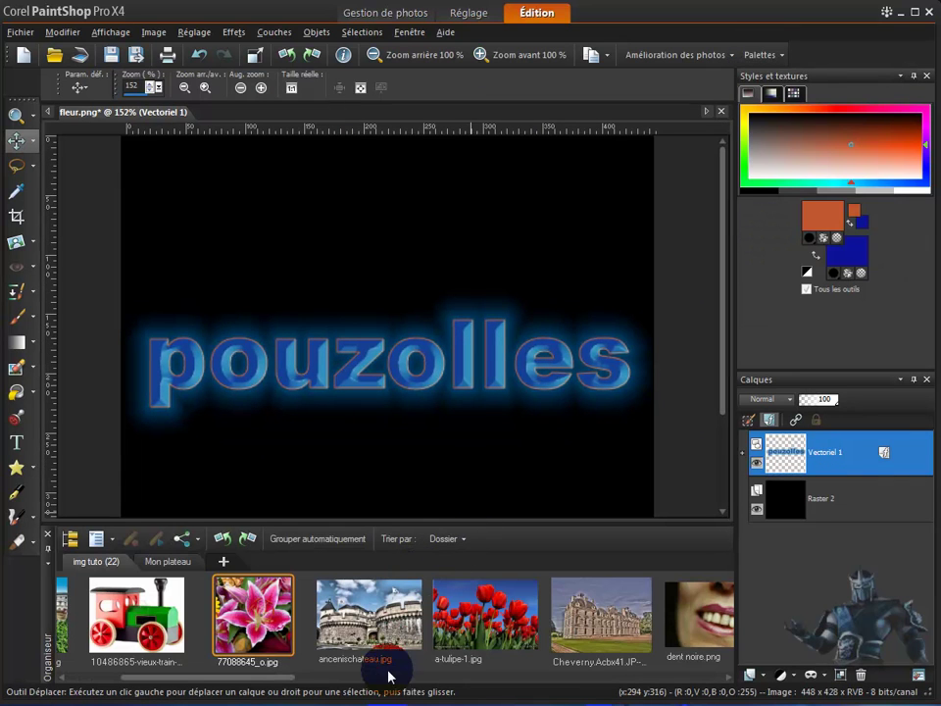
drag(281, 683, 342, 683)
drag(385, 681, 390, 629)
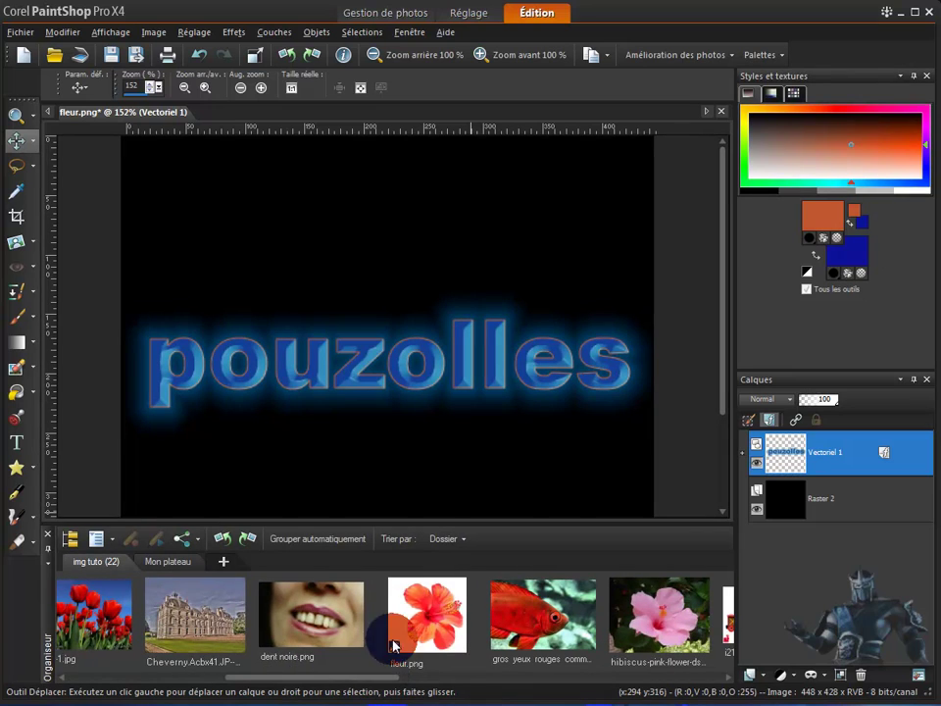
click(431, 613)
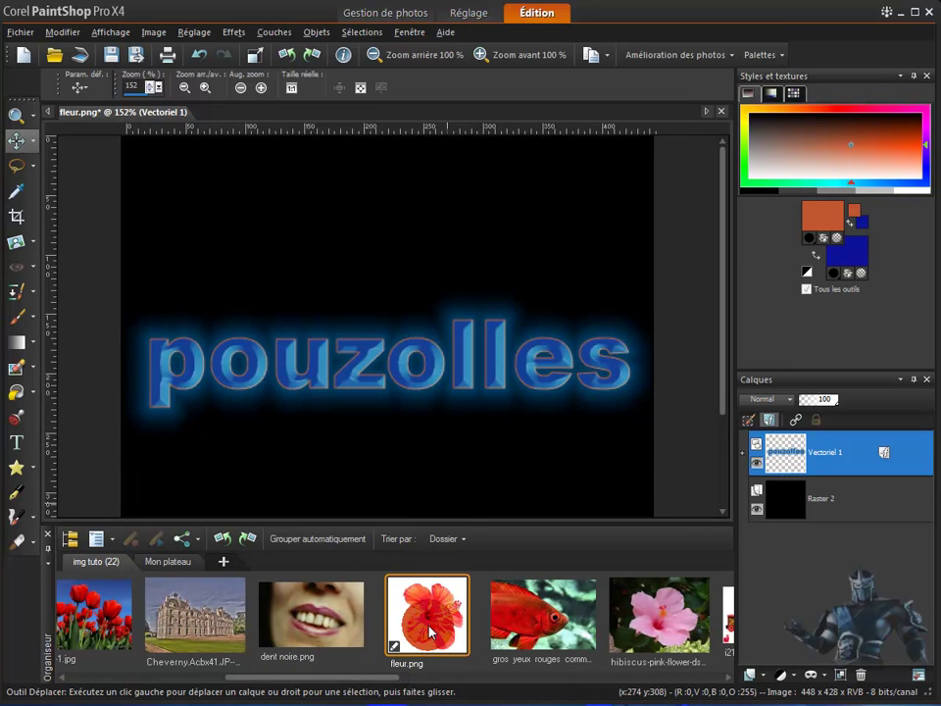
Try to bring fleur.png from the Organiseur into the workspace while the text document is open
drag(432, 621, 574, 491)
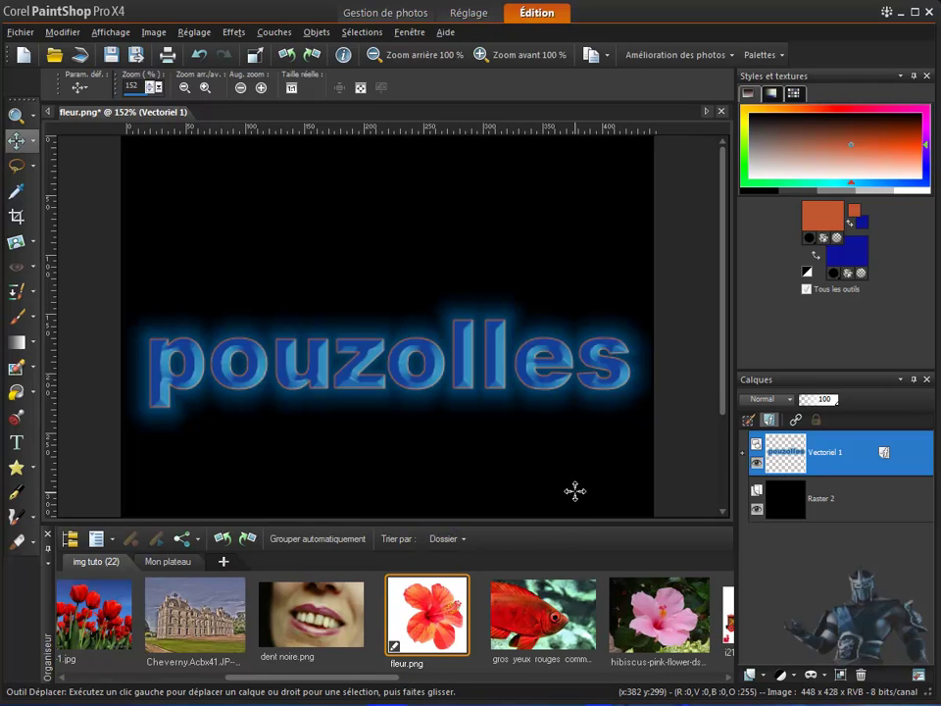
drag(507, 504, 437, 619)
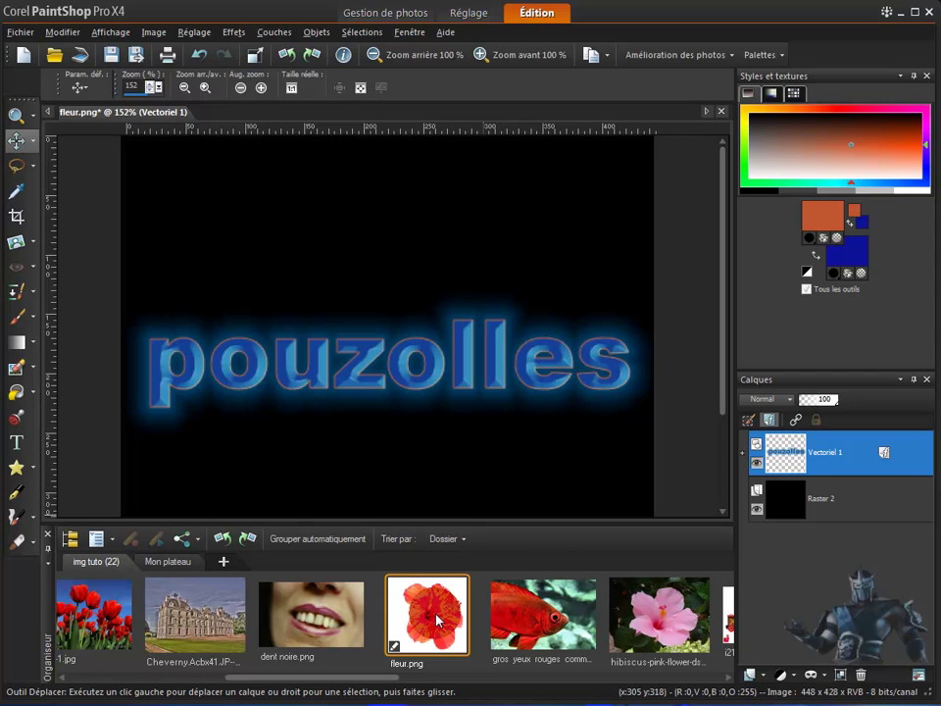
right_click(438, 620)
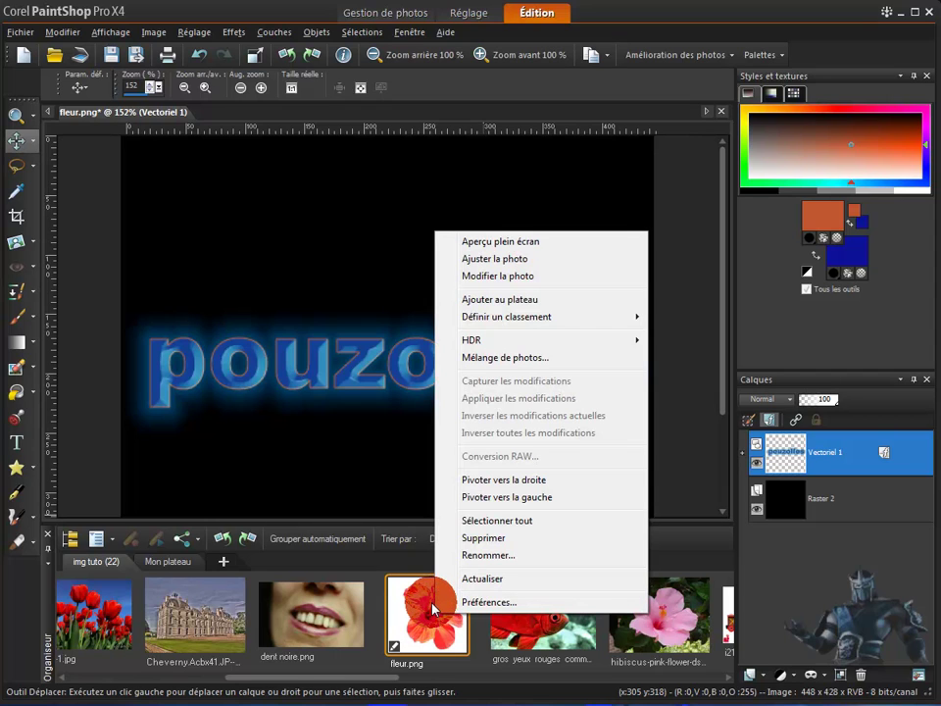
click(512, 302)
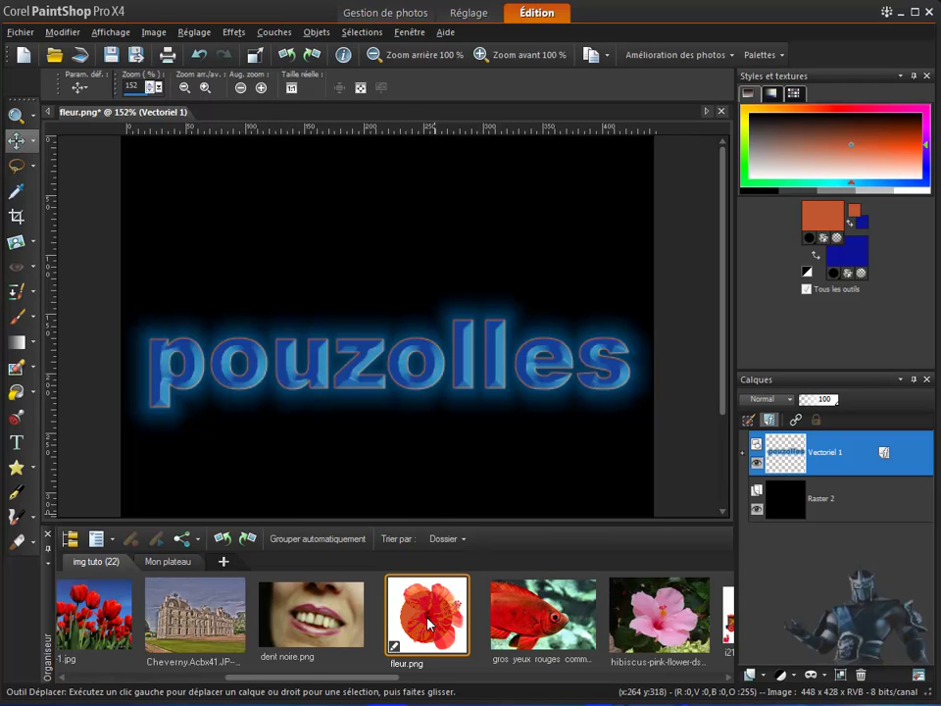
drag(428, 624, 391, 424)
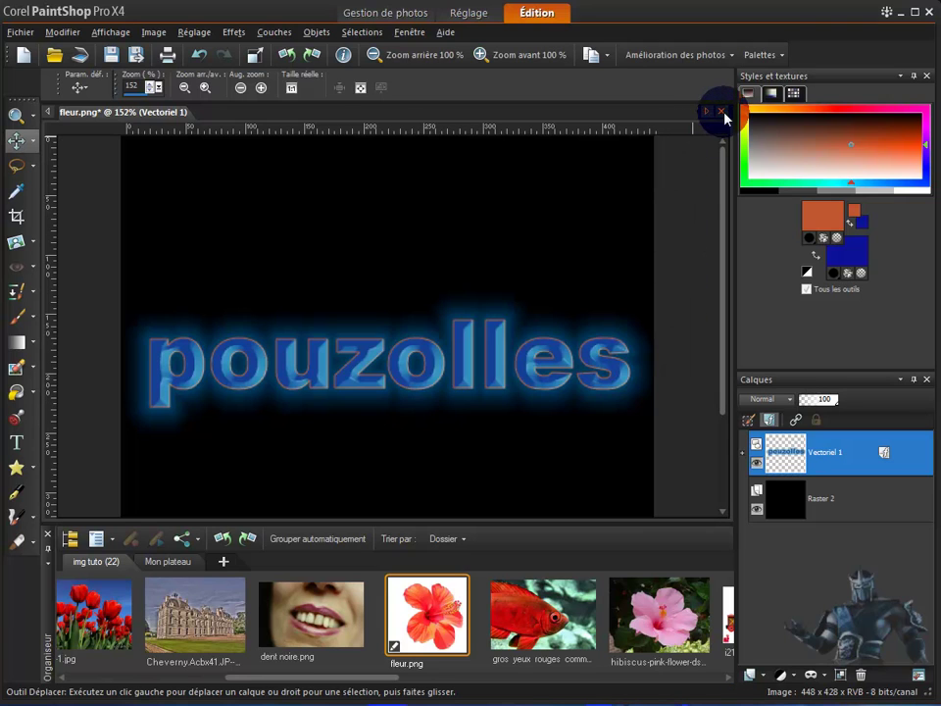
Close the "pouzolles" text document without saving, and open the original fleur.png from the Organiseur
click(723, 112)
click(501, 394)
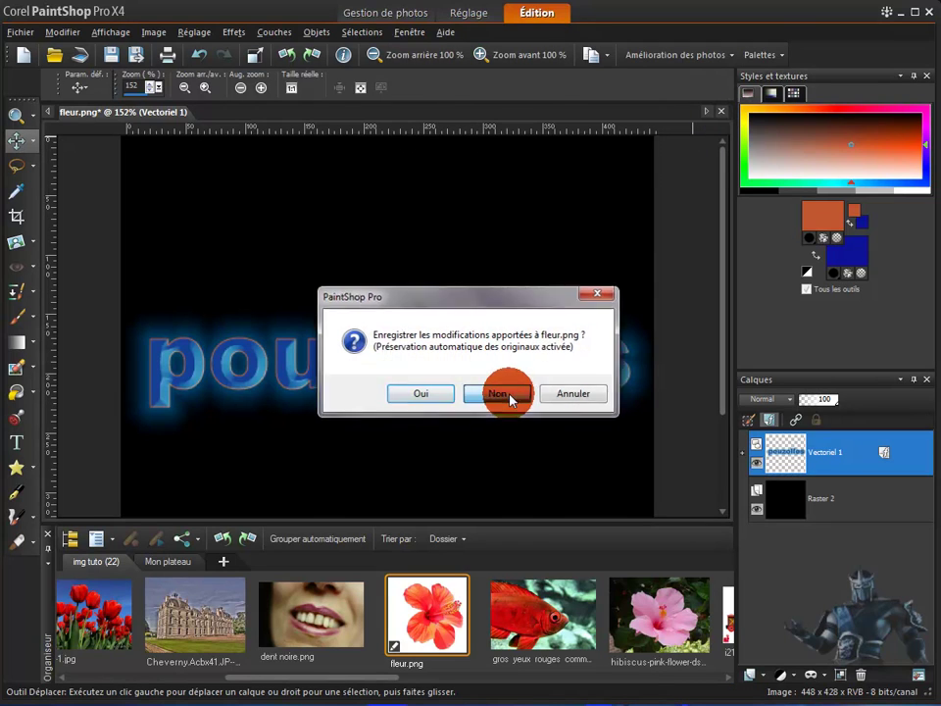
click(446, 601)
double_click(424, 628)
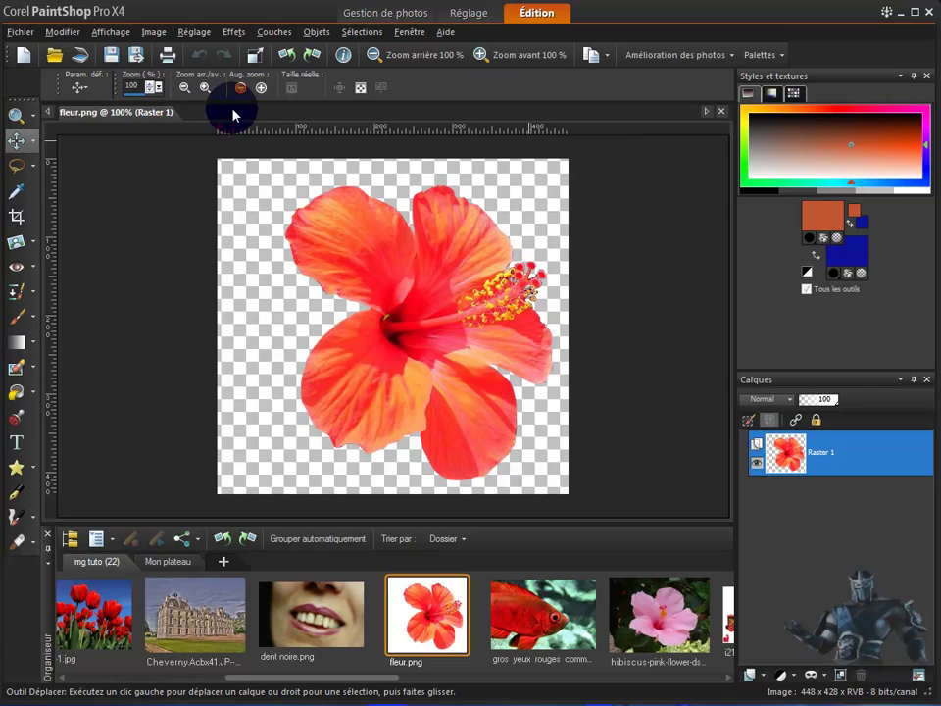
Open a-tulipe-1.jpg from the Organiseur, compare the two documents, and return to fleur.png
double_click(96, 620)
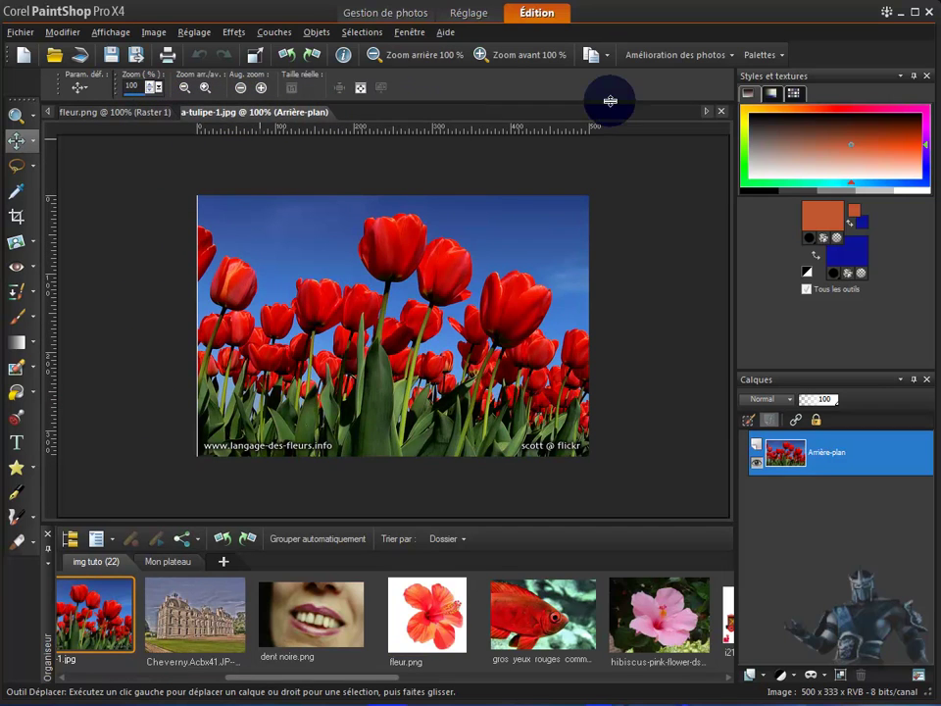
click(143, 112)
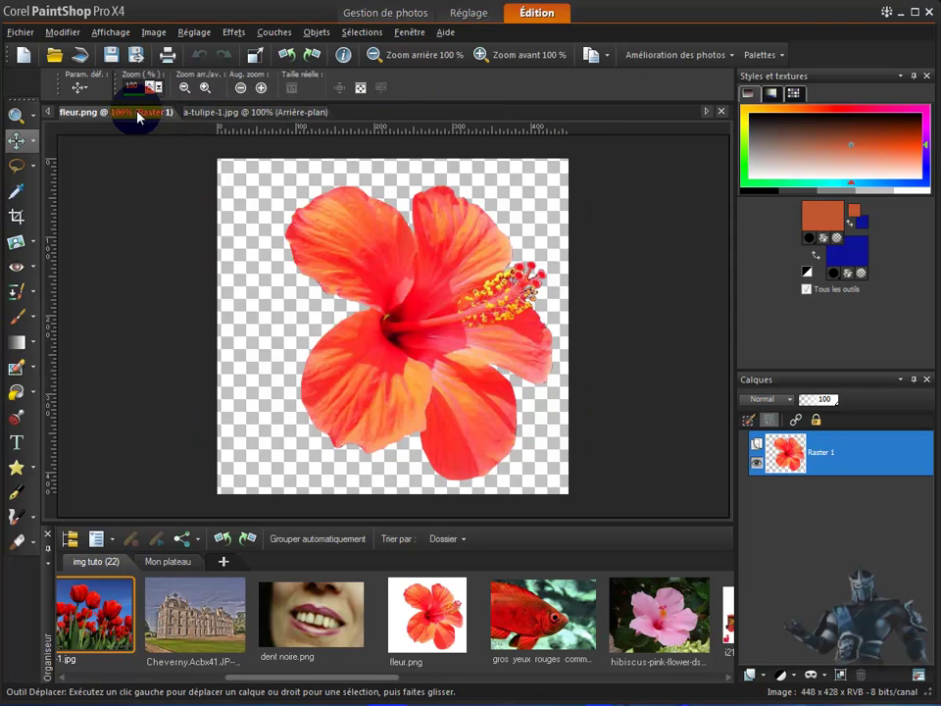
click(250, 114)
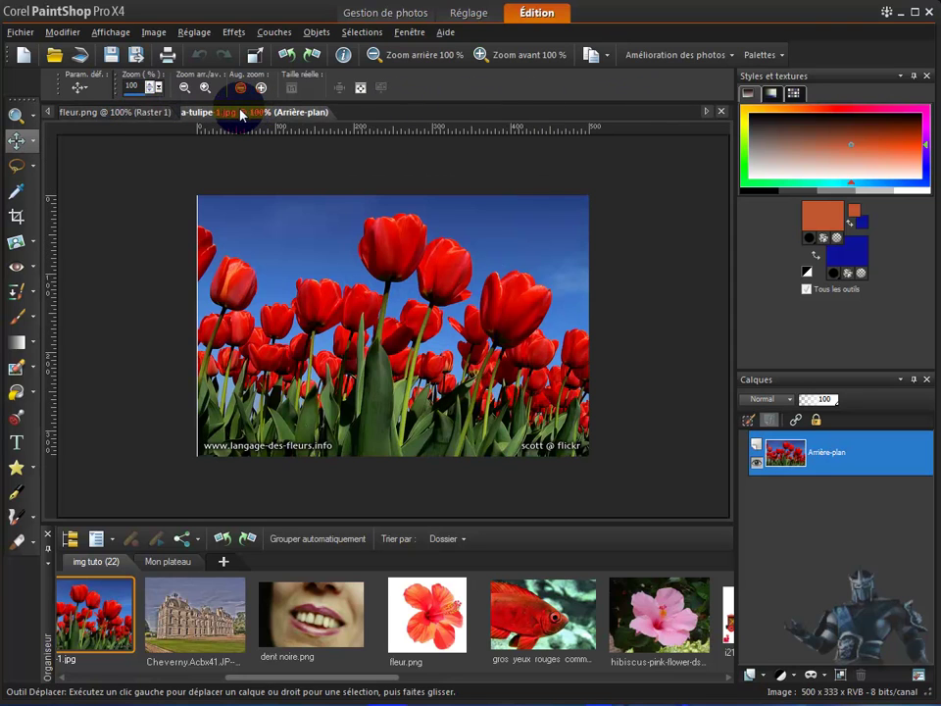
click(145, 114)
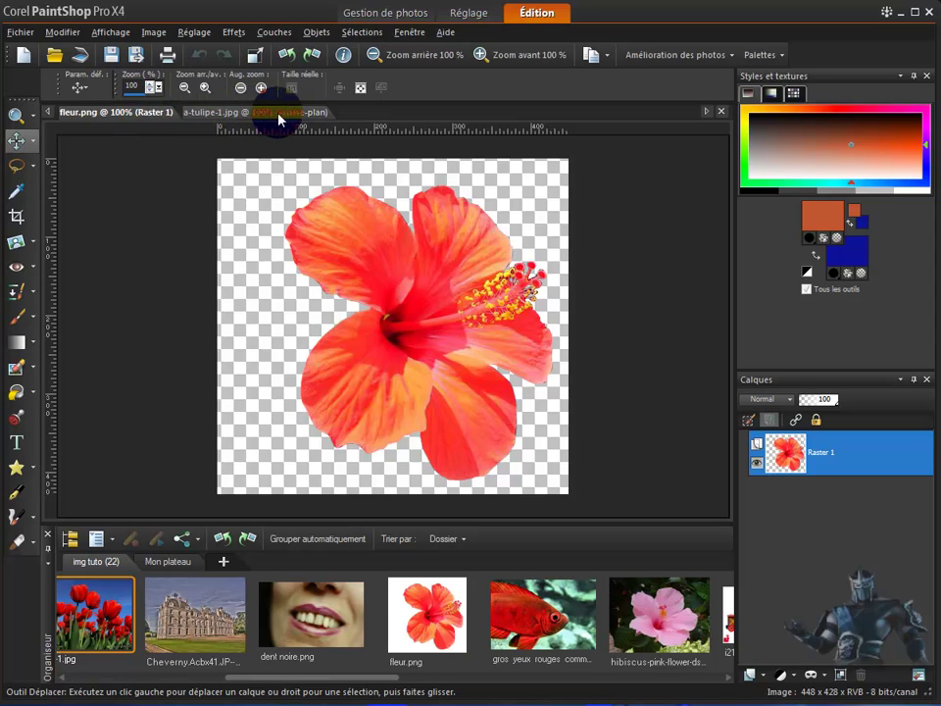
Try the Cascade and Mosaïque horizontale window arrangements for the two images, and return to tabbed documents
click(415, 33)
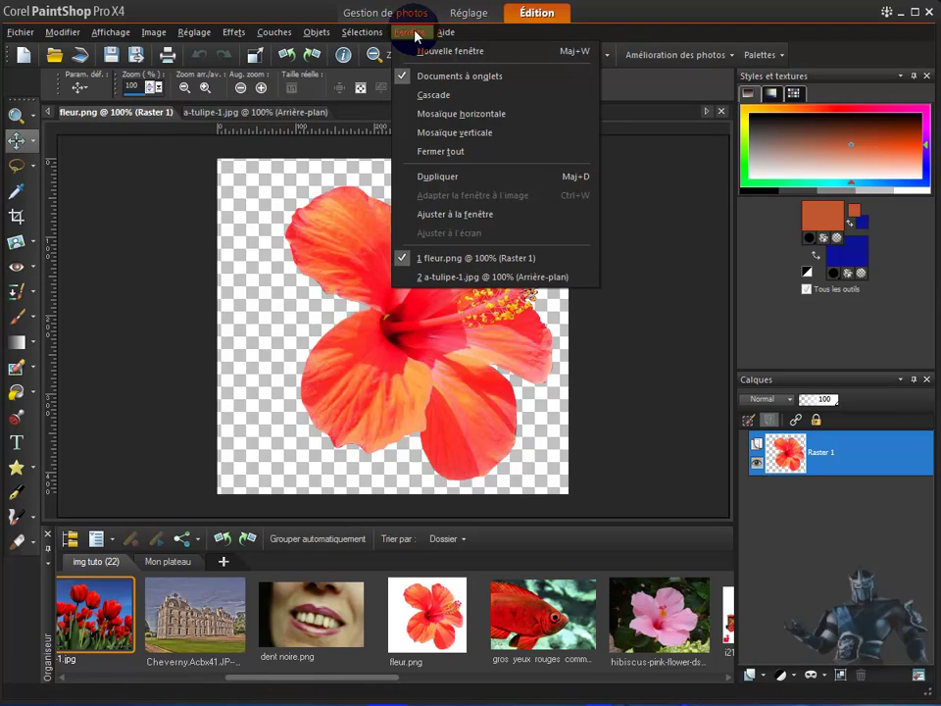
click(437, 98)
drag(413, 139, 529, 155)
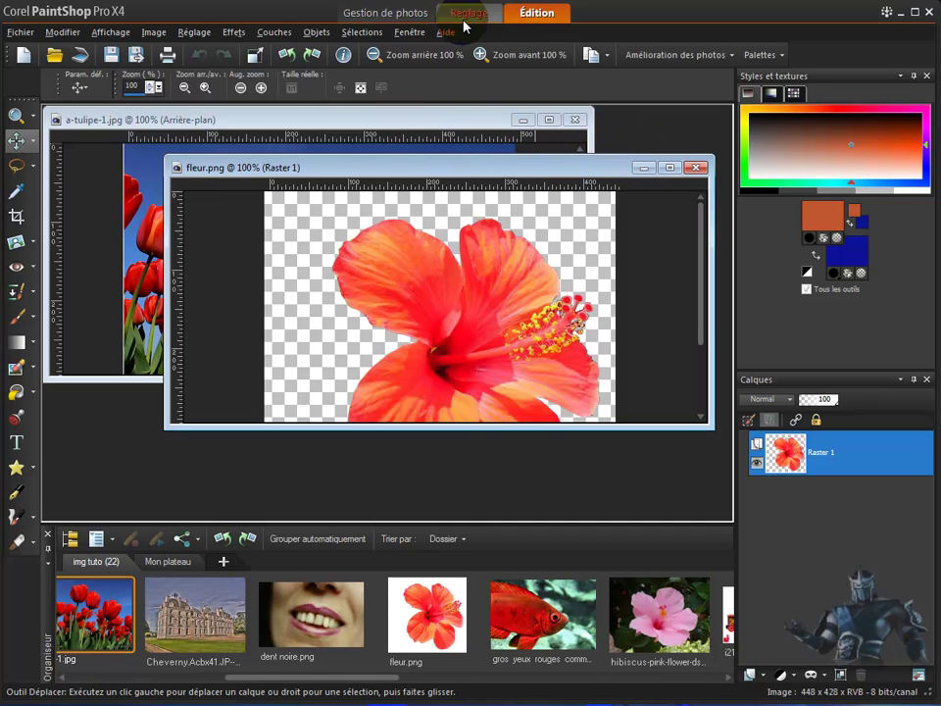
click(364, 32)
mouse_move(407, 33)
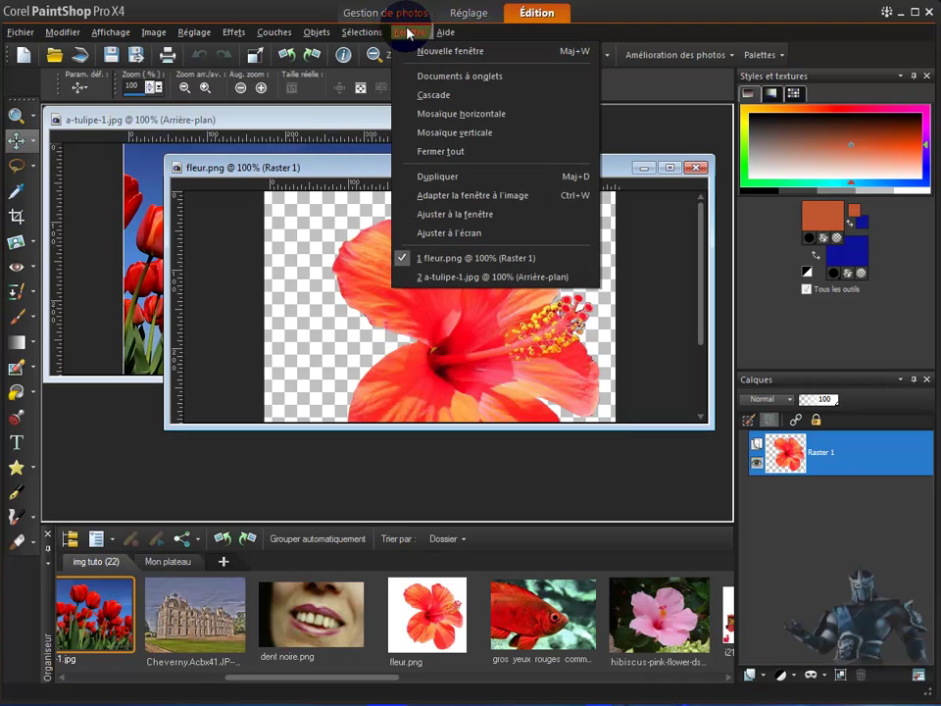
click(451, 113)
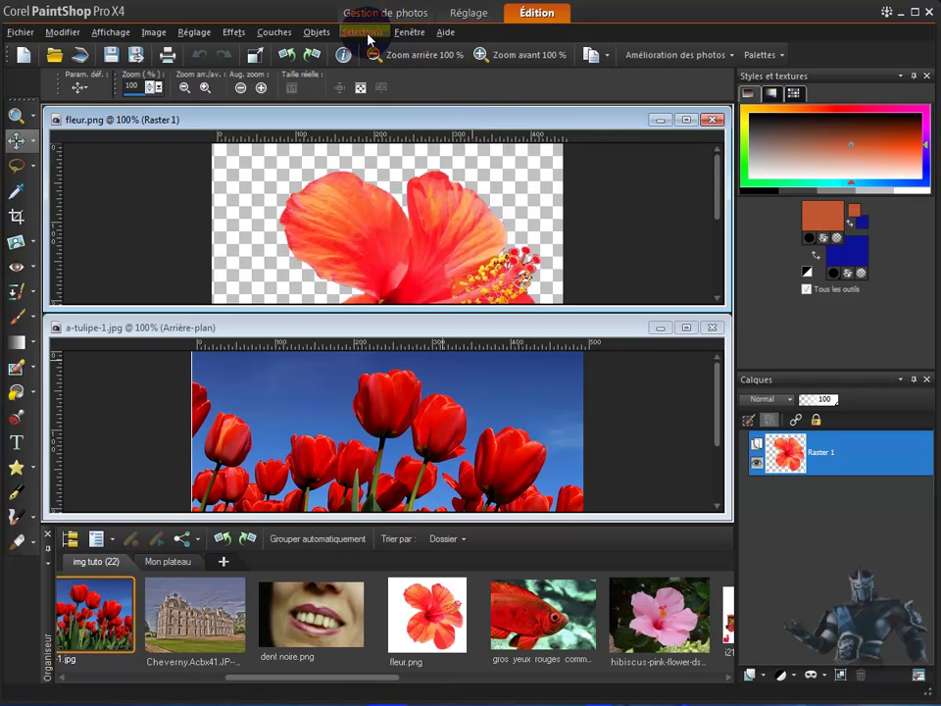
click(409, 32)
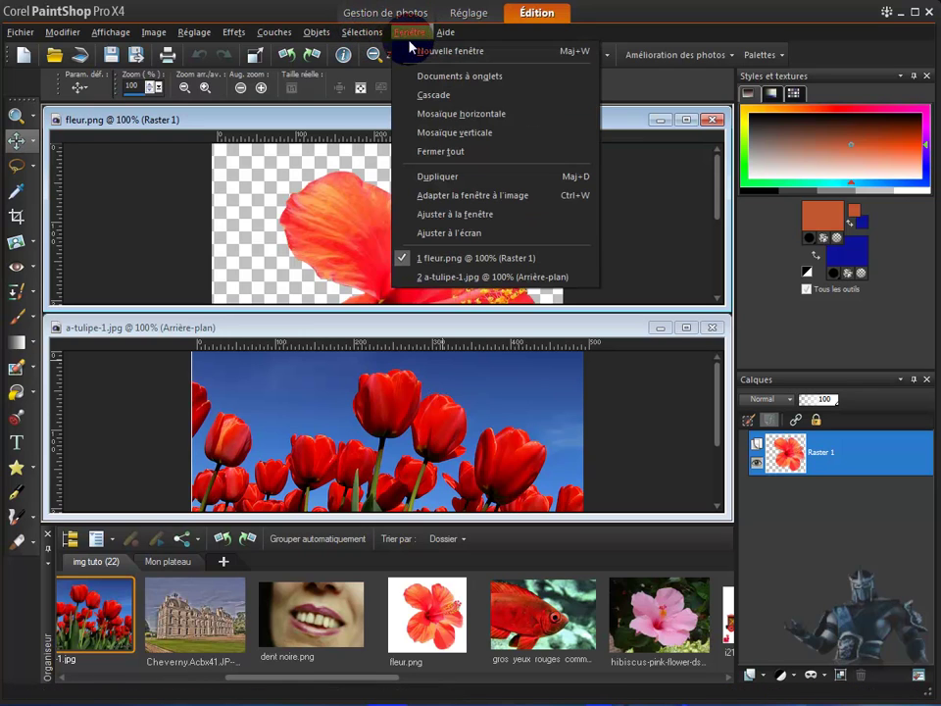
click(432, 75)
Try the Gaufrage layer style on the Raster 1 layer of fleur.png, and cancel the layer properties
click(263, 204)
double_click(792, 460)
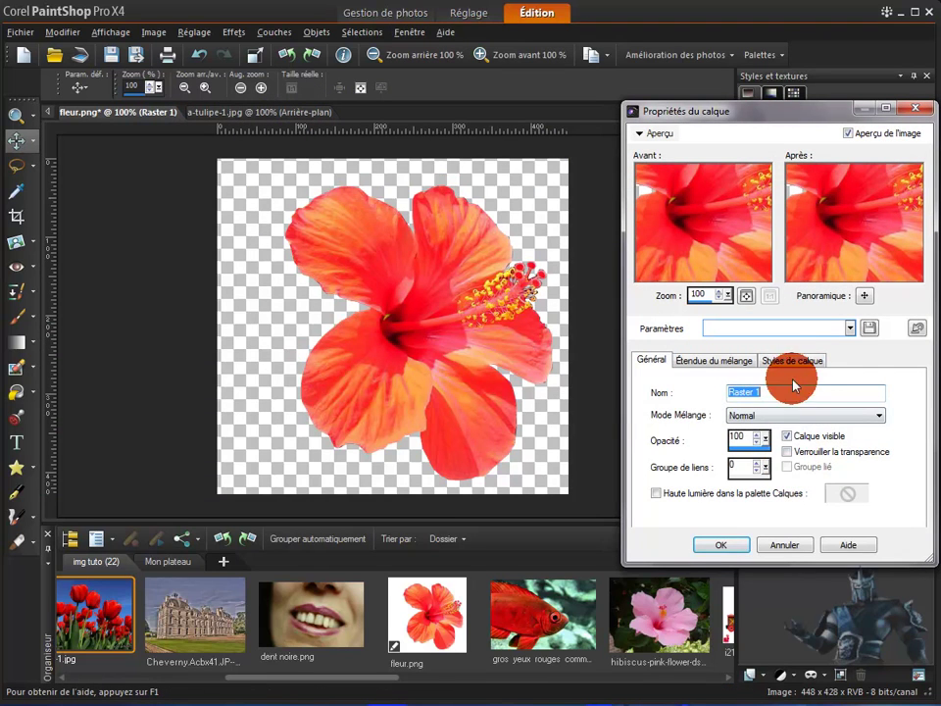
click(796, 361)
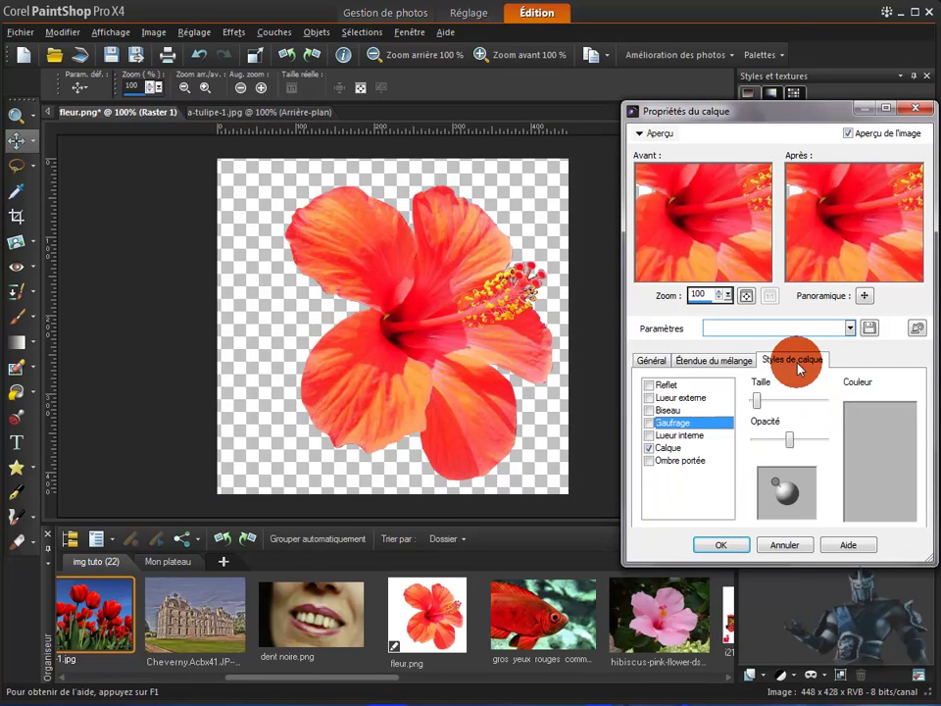
click(648, 425)
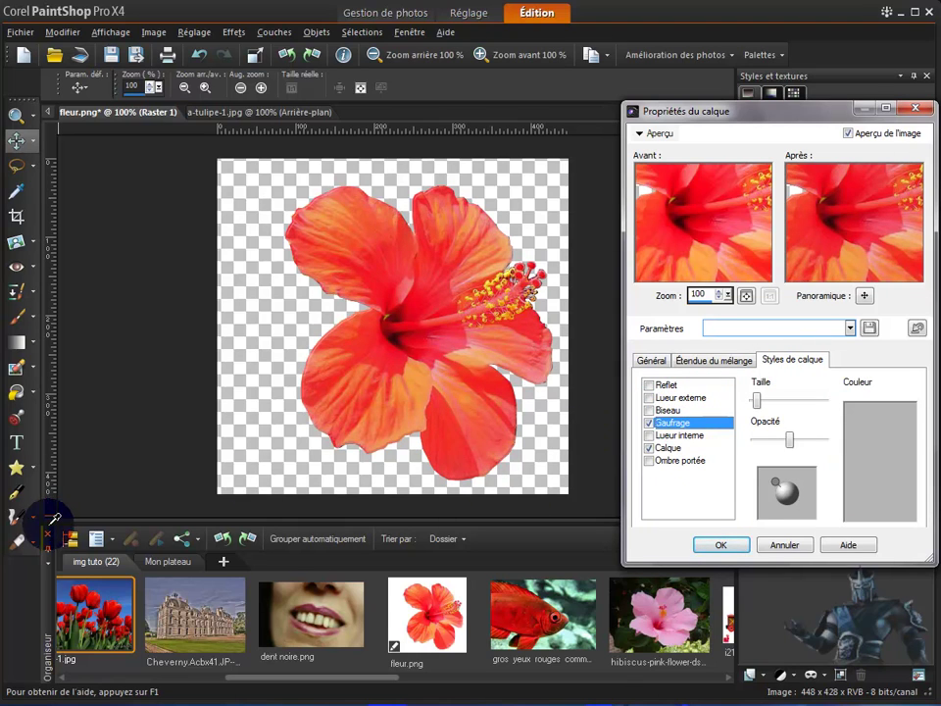
click(781, 546)
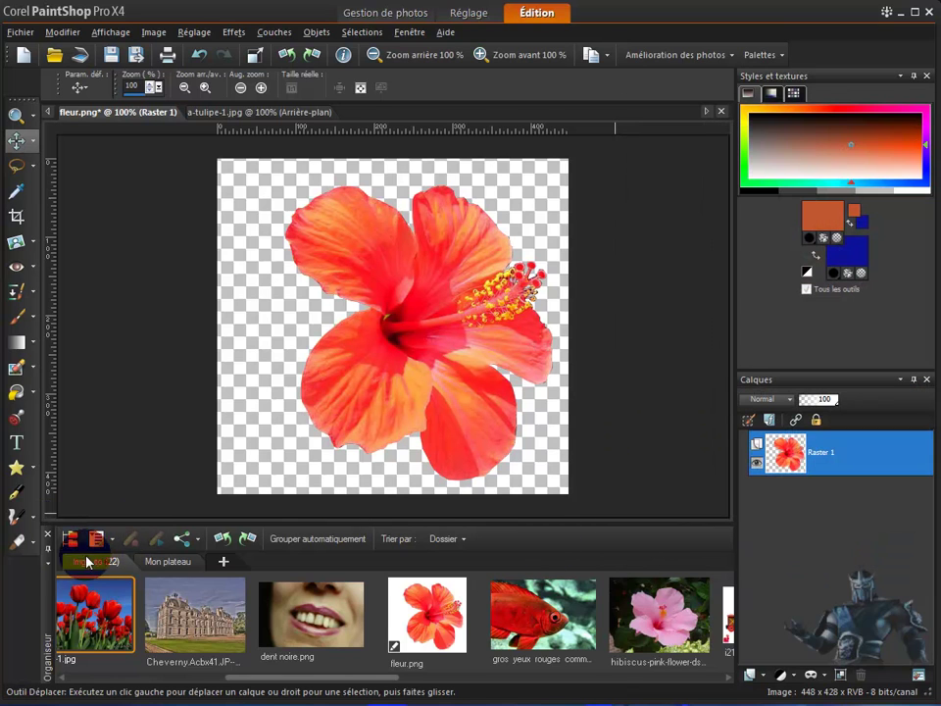
Close the Organiseur and enlarge fleur.png to 150 %
click(49, 537)
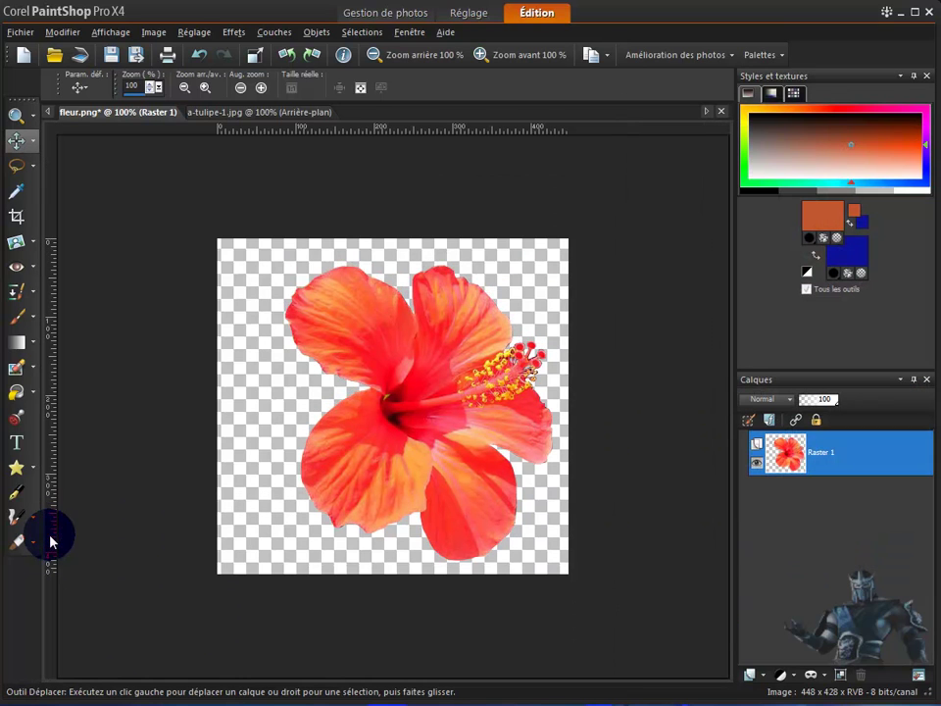
click(524, 57)
click(522, 59)
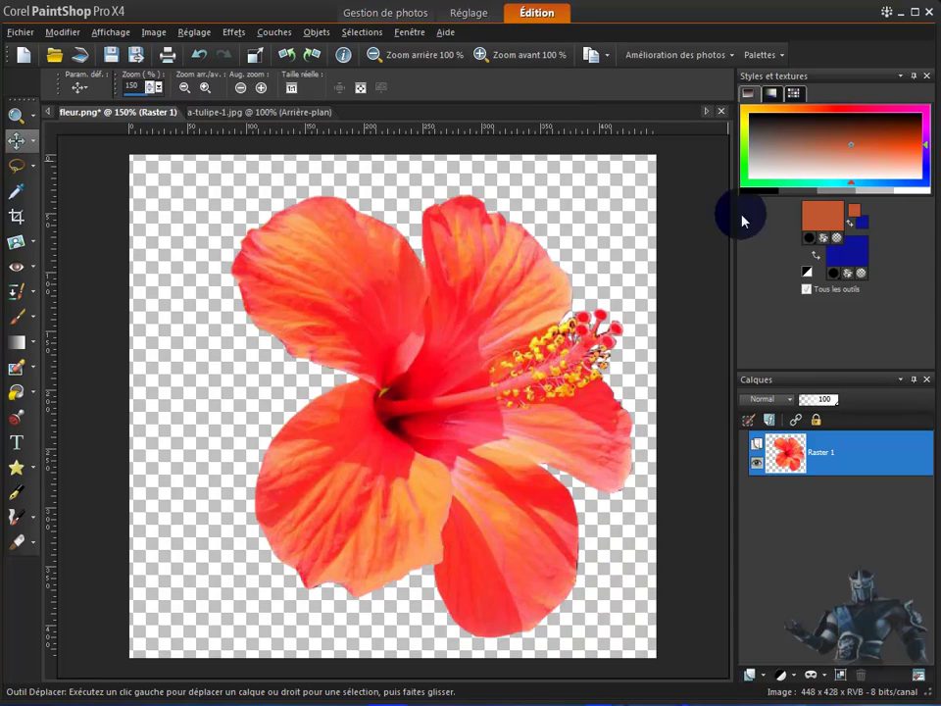
Try the Gaufrage style on the hibiscus layer with a large size, slightly reduced opacity and light from the upper right
click(792, 458)
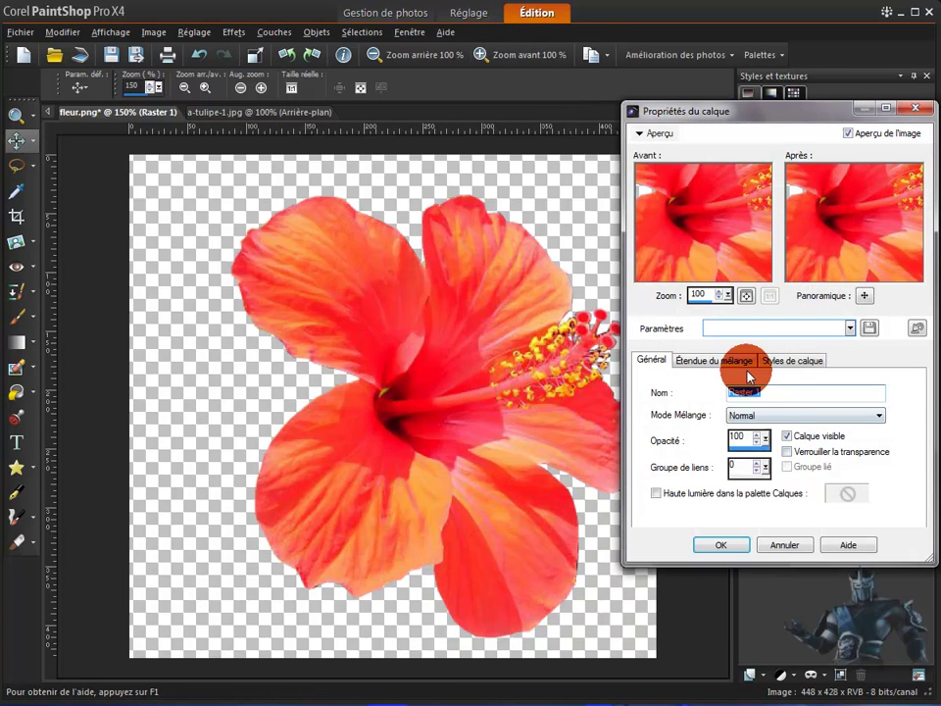
click(792, 361)
click(655, 421)
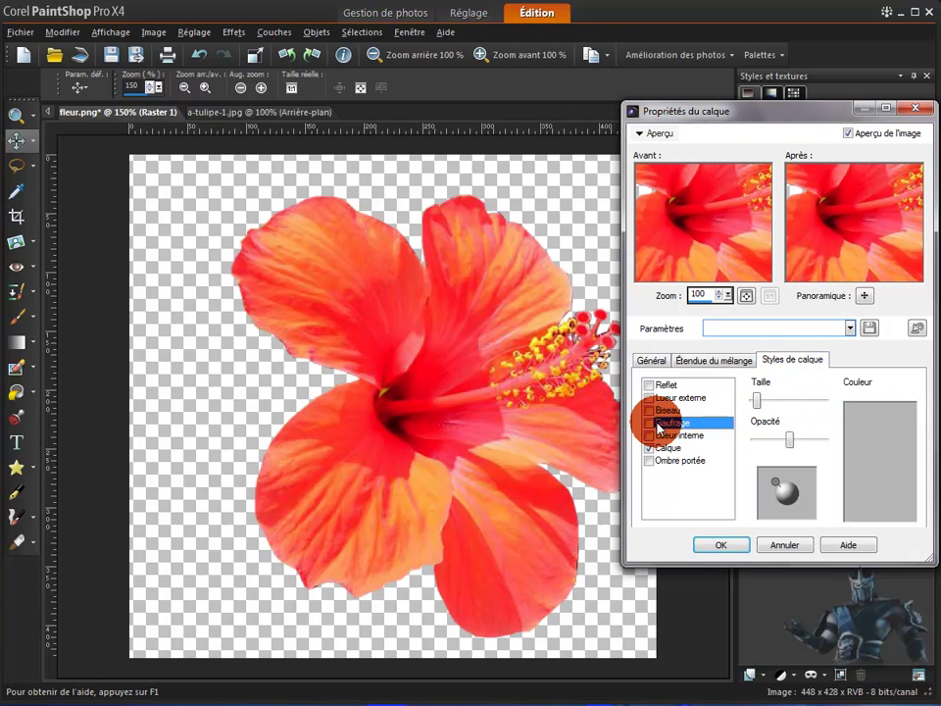
click(648, 423)
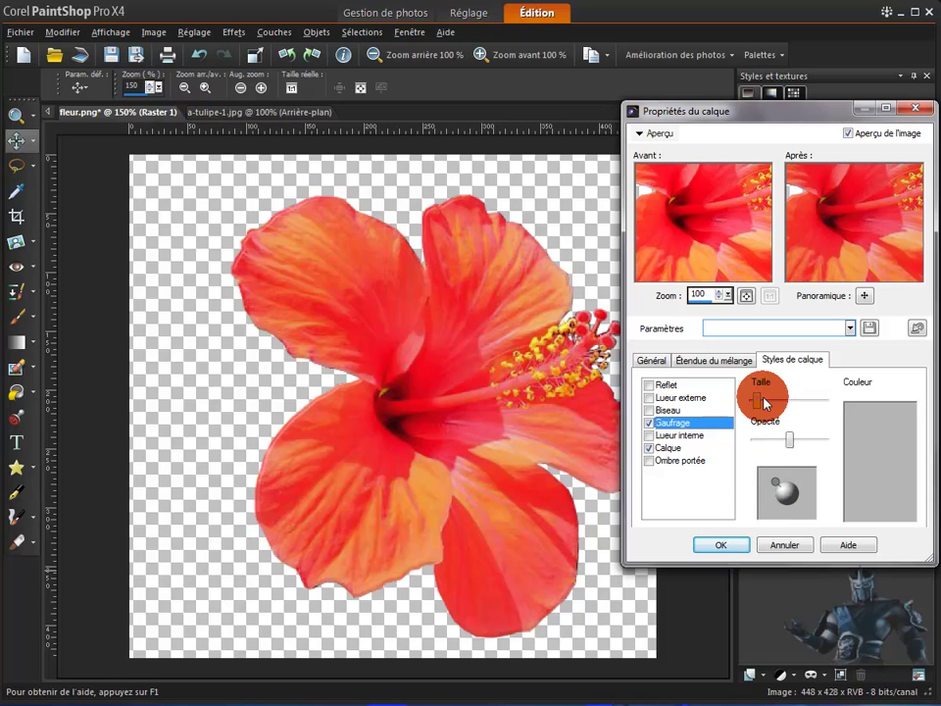
drag(764, 402, 783, 405)
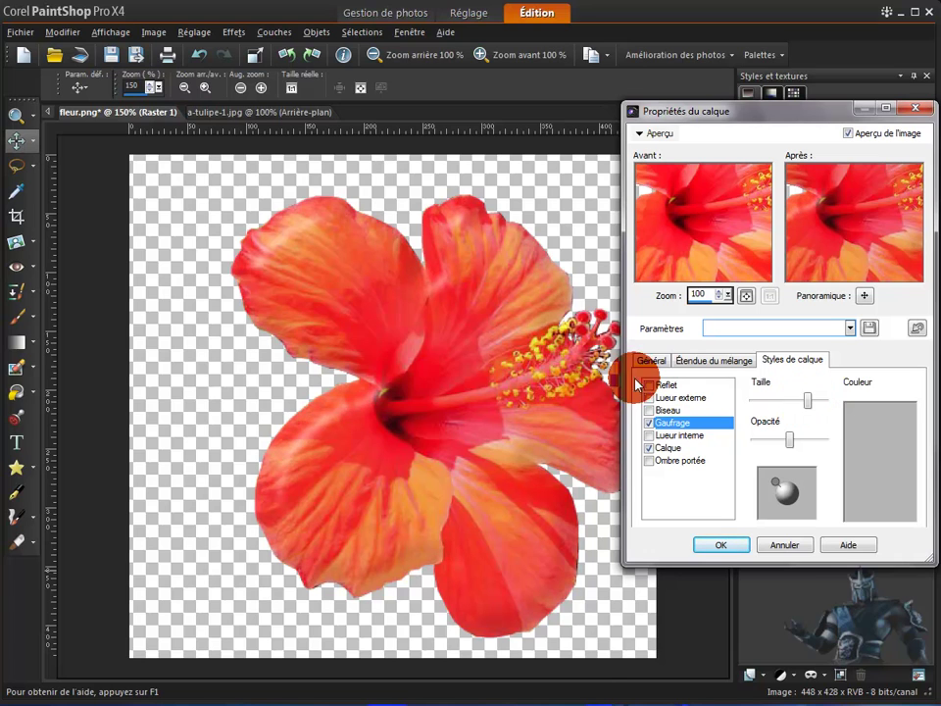
click(323, 421)
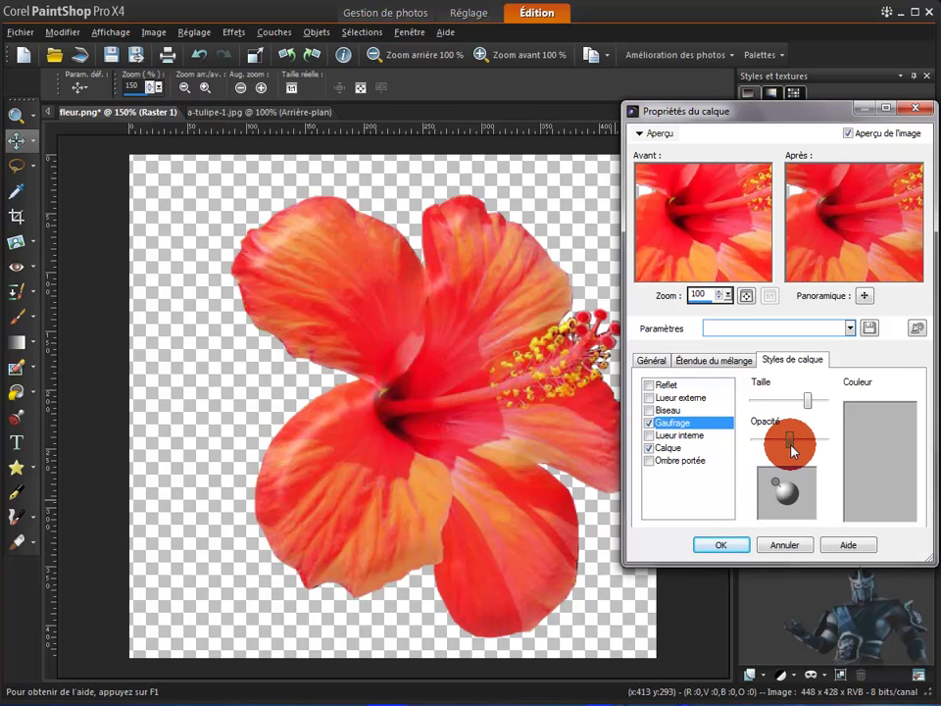
mouse_move(802, 446)
mouse_down()
mouse_move(784, 444)
mouse_move(781, 481)
mouse_move(794, 467)
mouse_move(811, 481)
mouse_up()
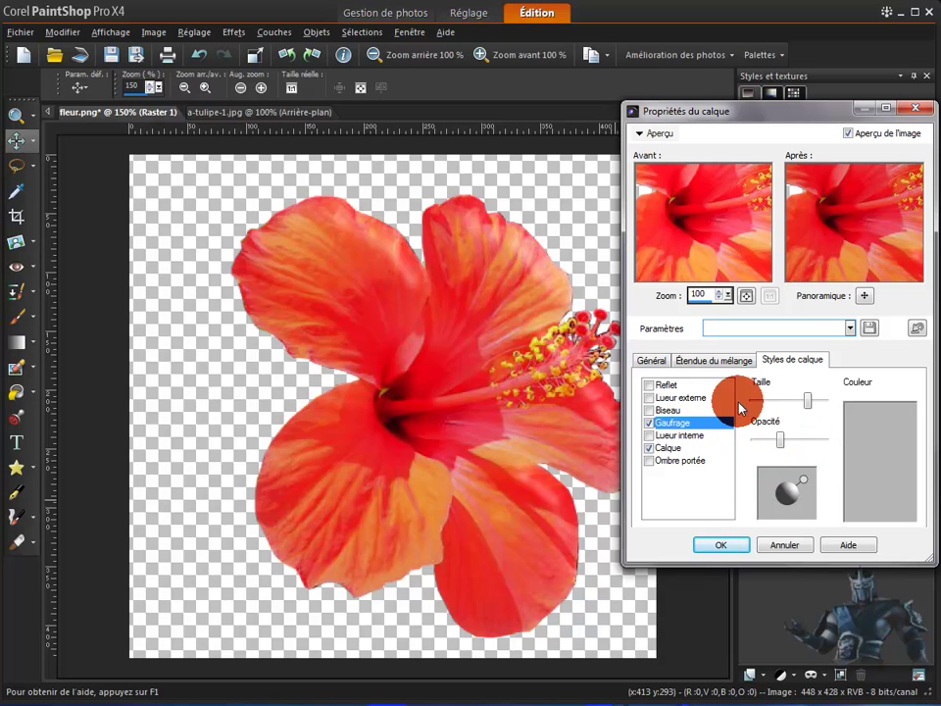
Try the Biseau style alone on the hibiscus layer with a large size, minimal opacity and a magenta-pink colour, and cancel the layer properties
click(648, 412)
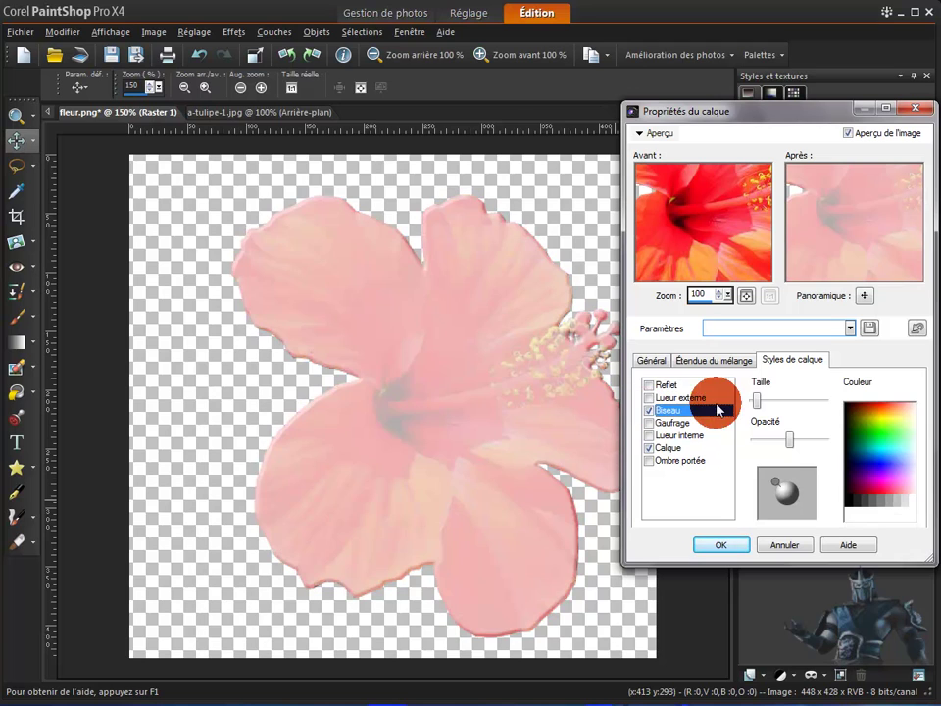
drag(806, 400, 813, 399)
drag(792, 442, 768, 448)
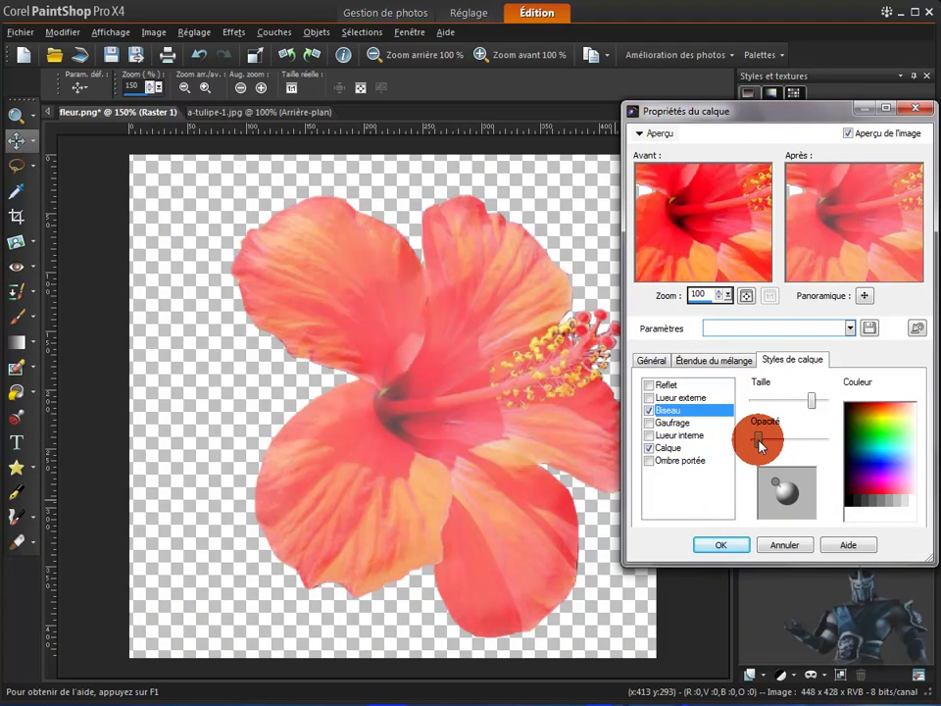
drag(761, 446, 747, 437)
drag(803, 405, 810, 405)
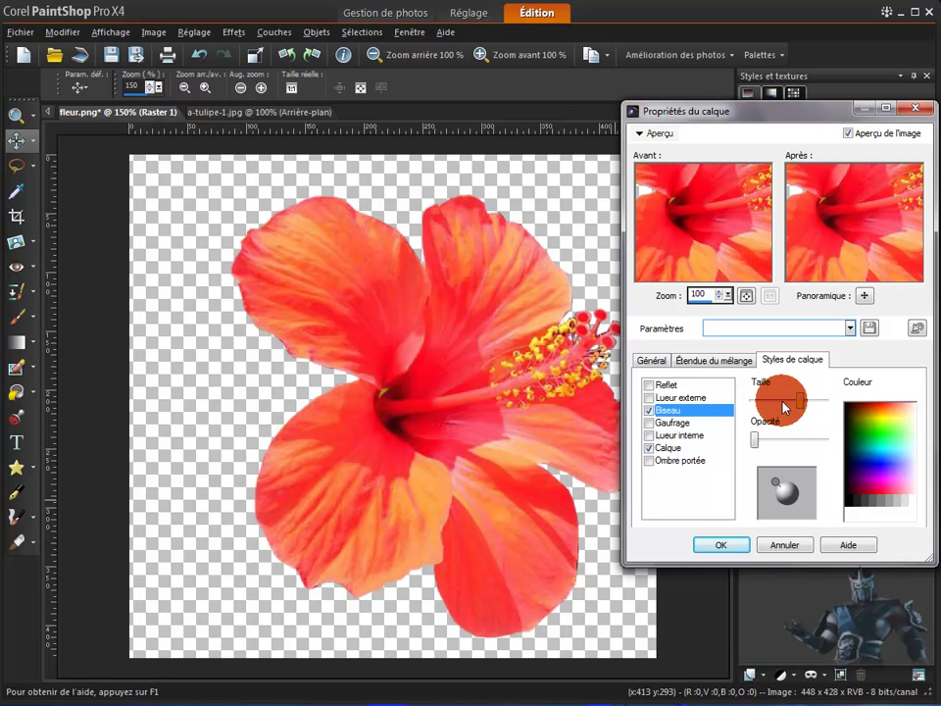
click(903, 419)
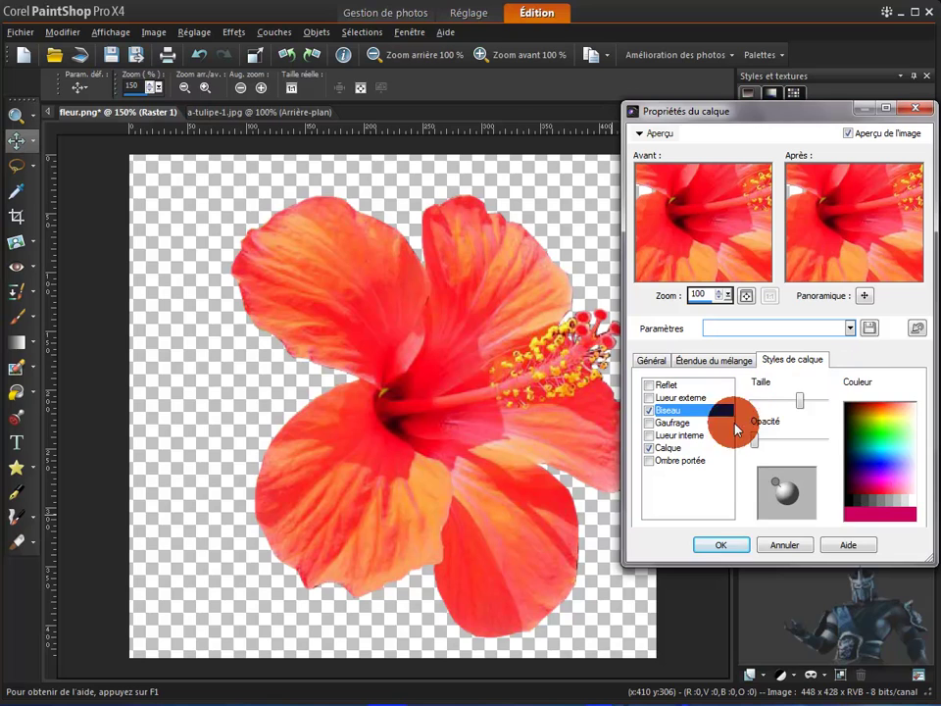
click(792, 547)
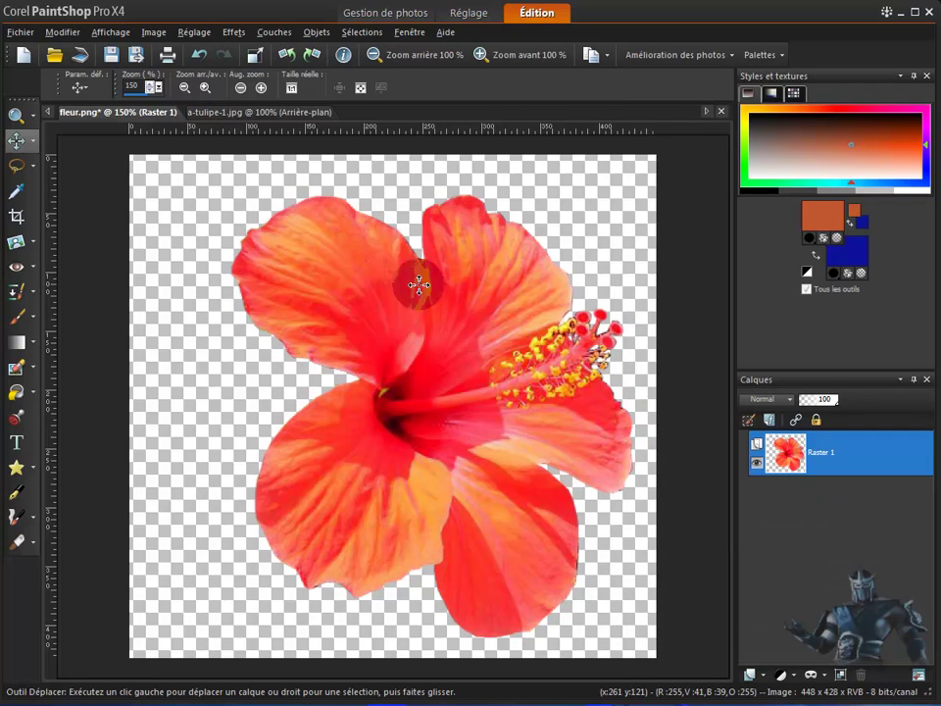